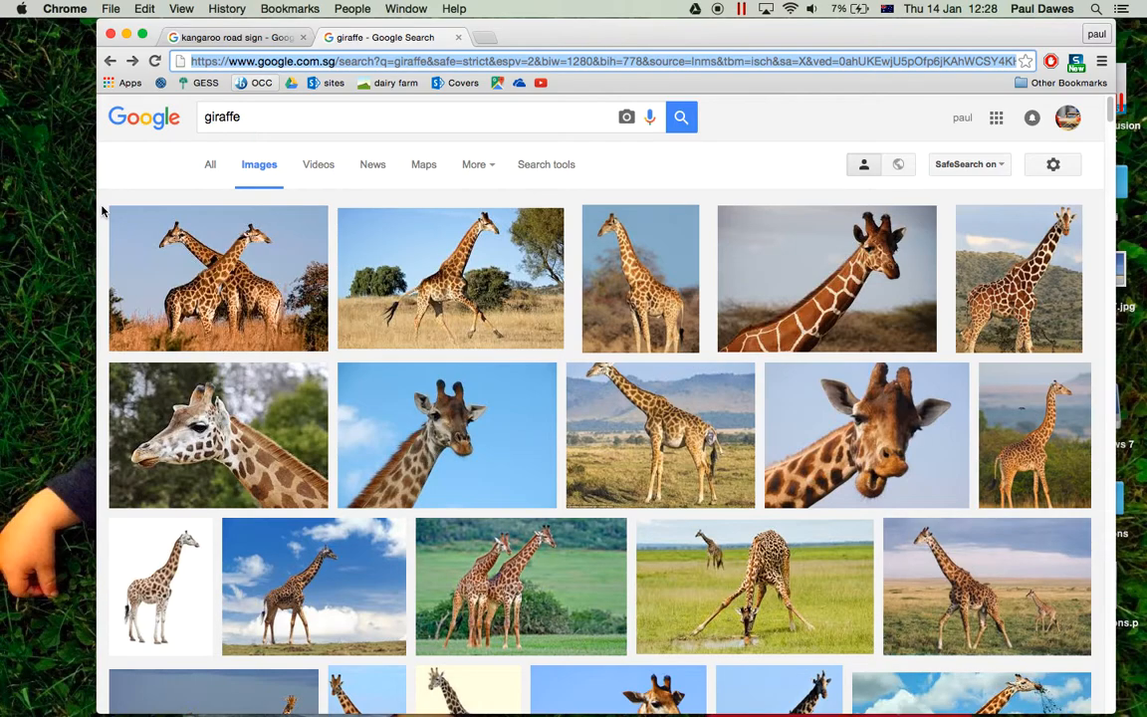
- Search Google Images for "giraffe cartoon"
scroll(487, 320, down, 5)
scroll(489, 320, down, 2)
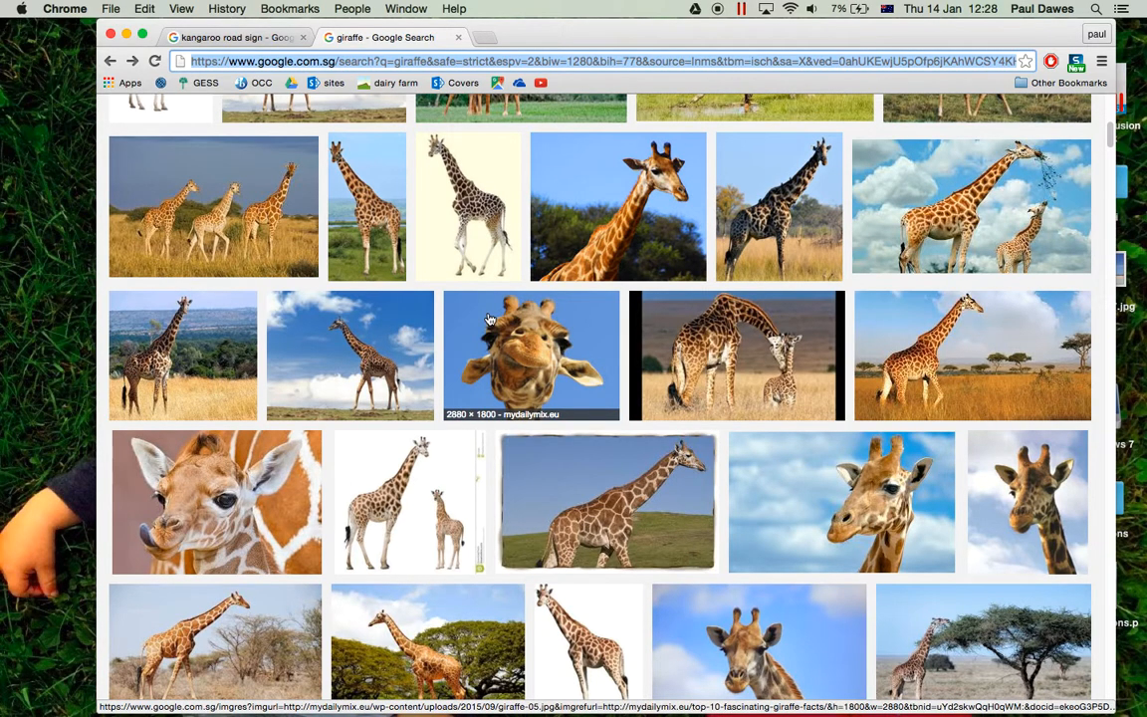
scroll(488, 319, up, 7)
click(311, 116)
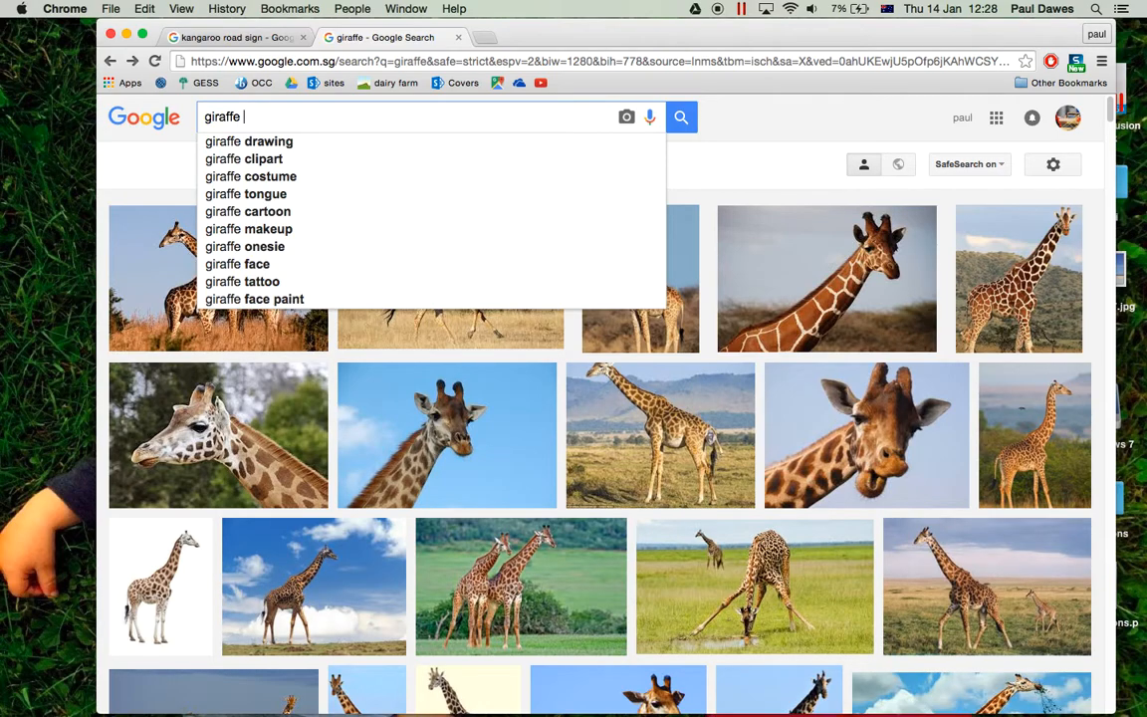
key(Down)
key(Down)
key(Down)
key(Down)
key(Down)
key(Return)
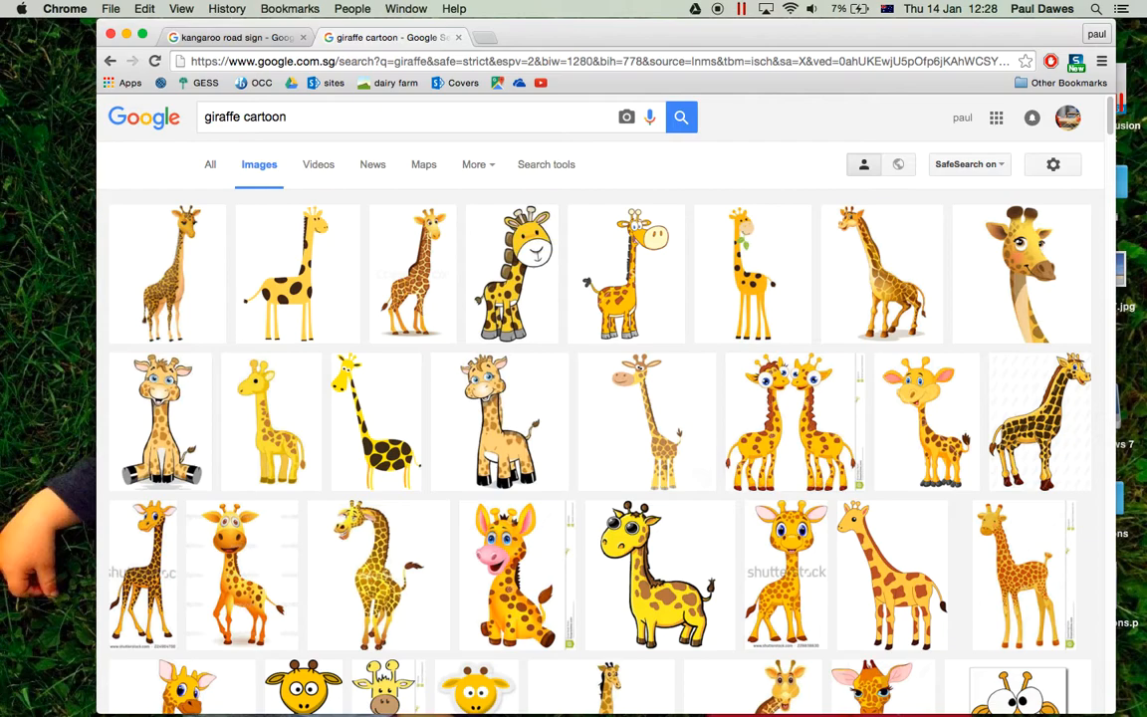
- Preview the yellow cartoon giraffe with dark spots and check for its saved screenshot on the desktop
click(277, 289)
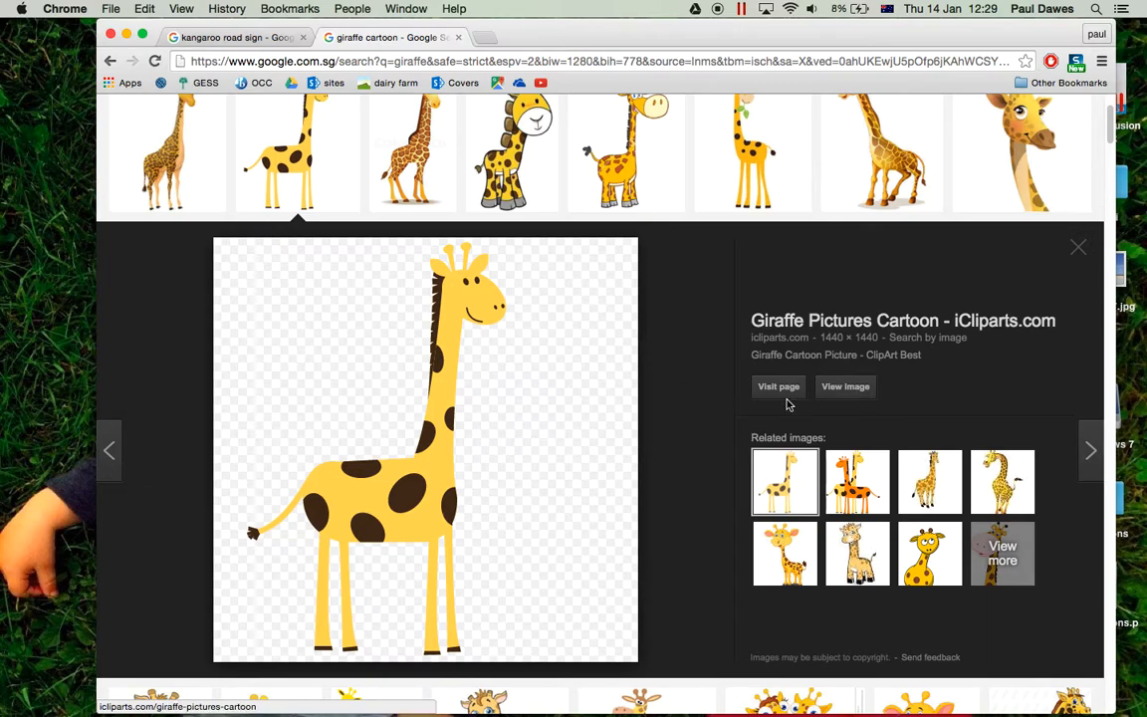
key(F11)
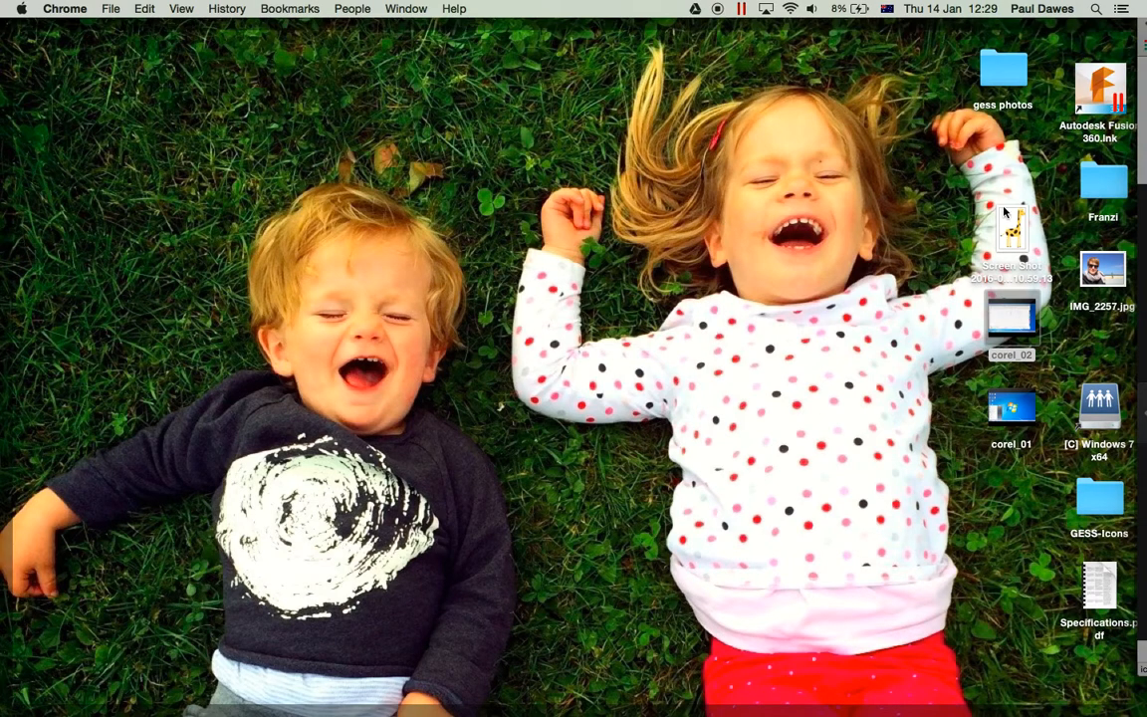
key(F11)
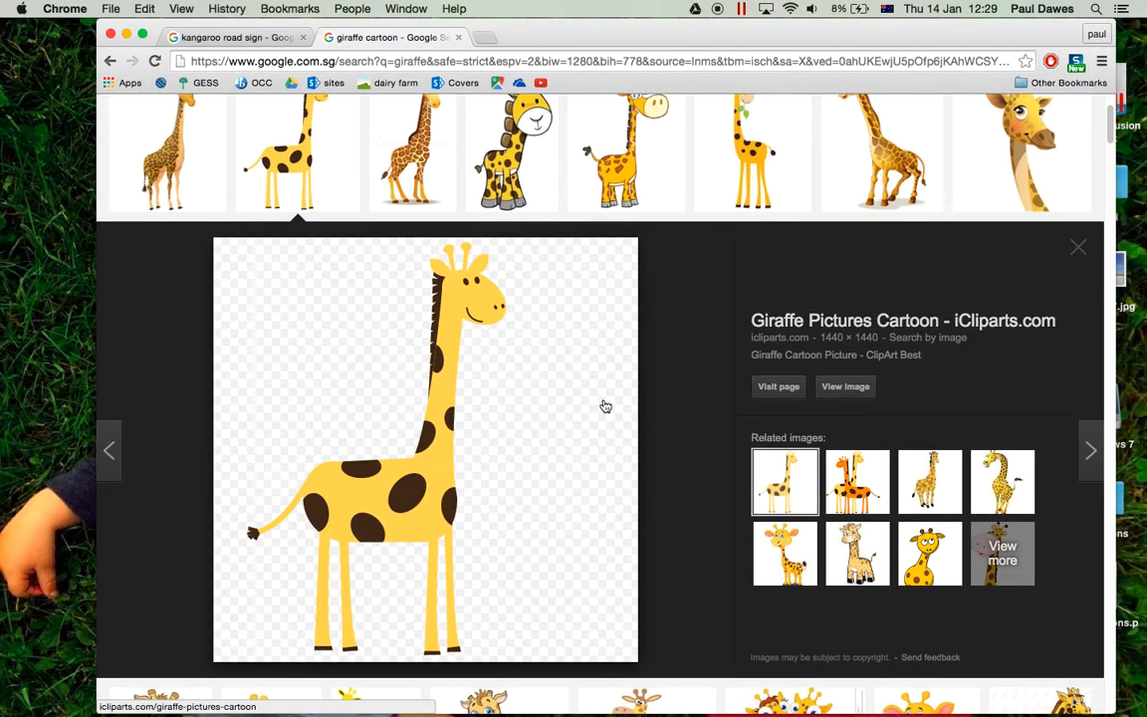
- Switch to CorelDRAW and create the new 640 × 460 mm document with the settings already entered
key(ctrl+Right)
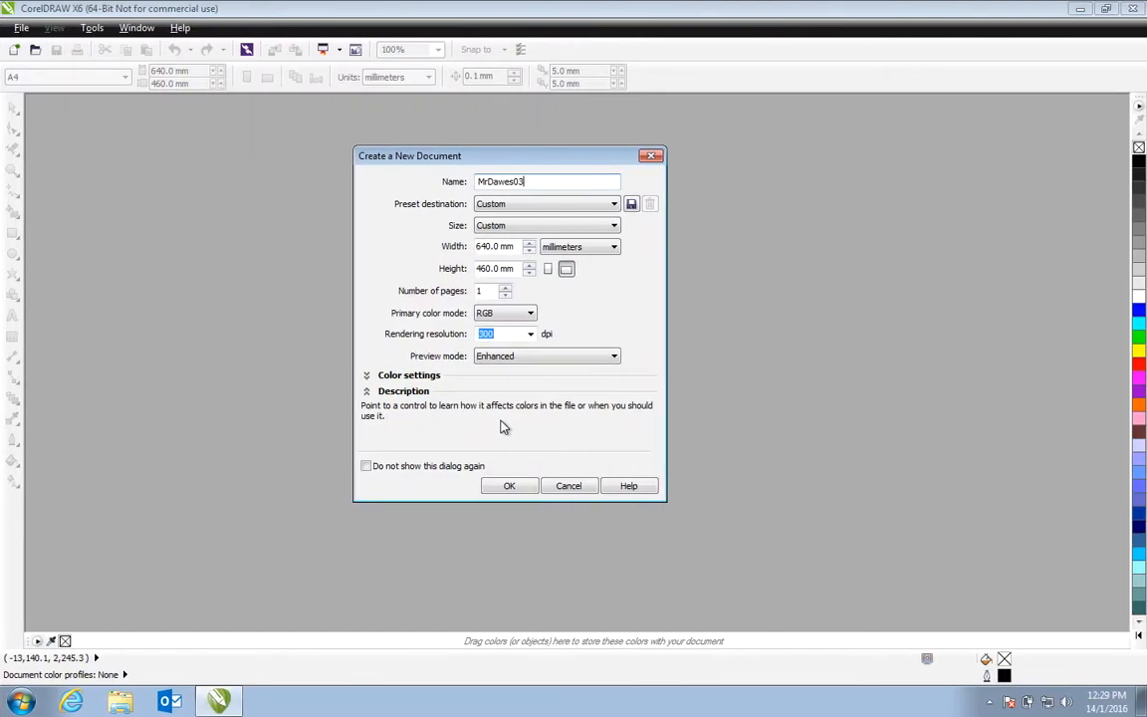
click(516, 490)
- Import "Screen Shot 2016-01-14 at 10.59.13" from the desktop and place it on the page's left half at about 254 × 391 mm
click(34, 28)
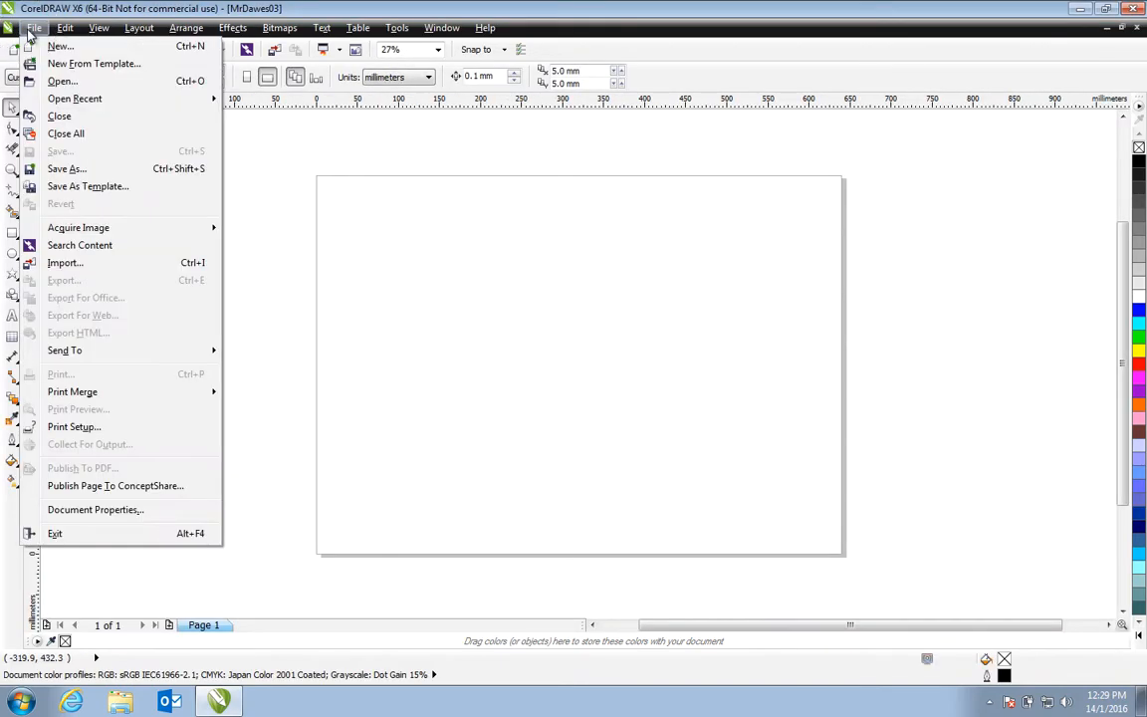
click(63, 263)
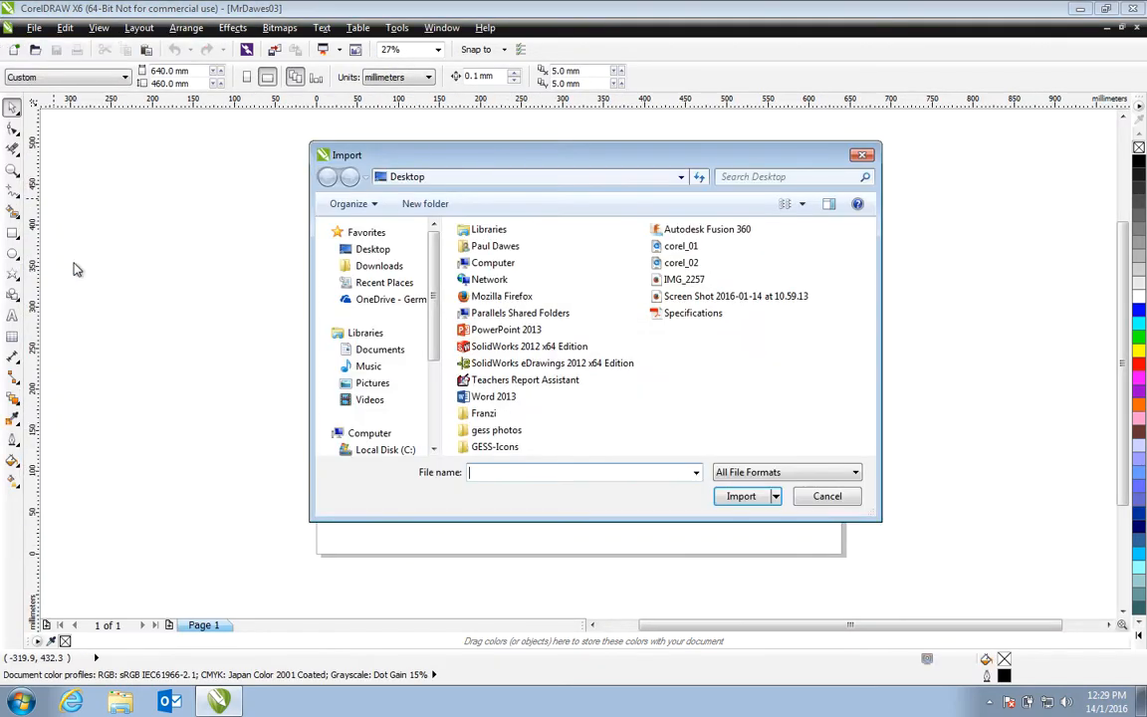
click(372, 255)
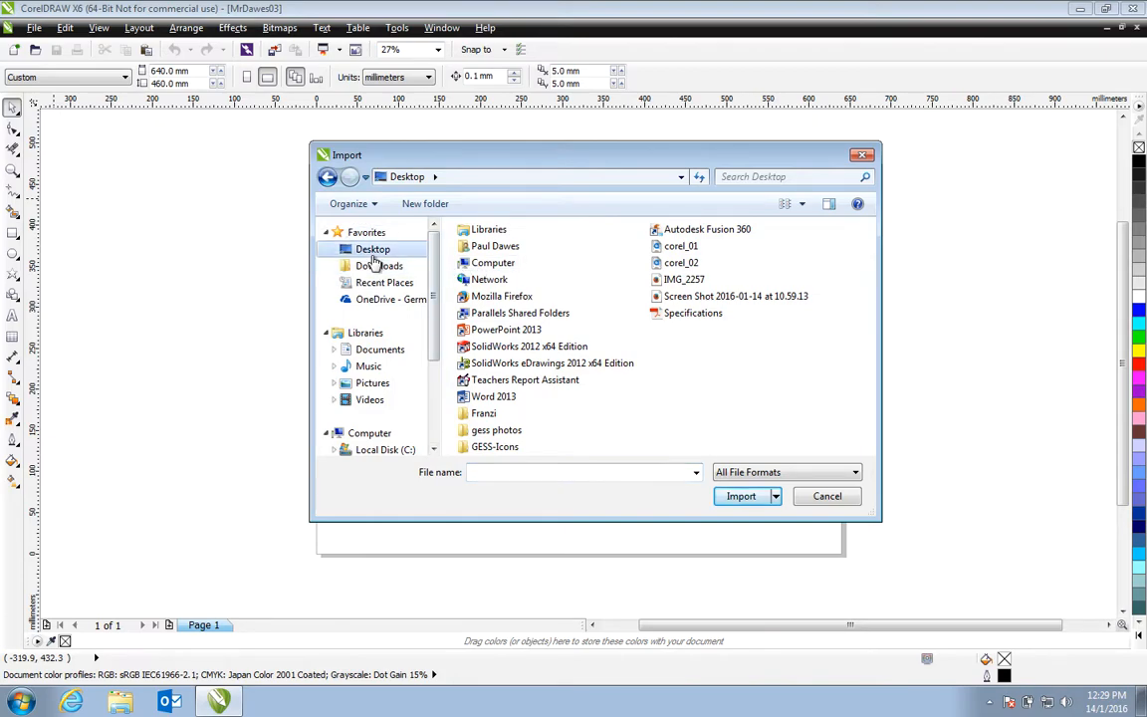
click(684, 297)
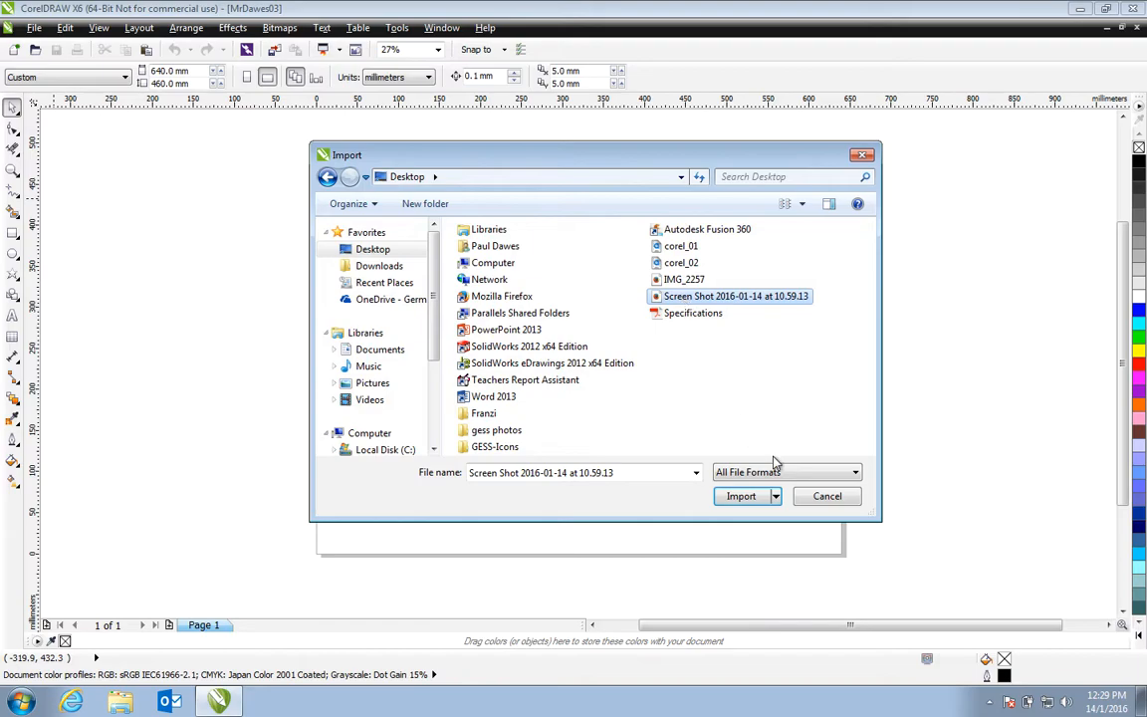
click(756, 503)
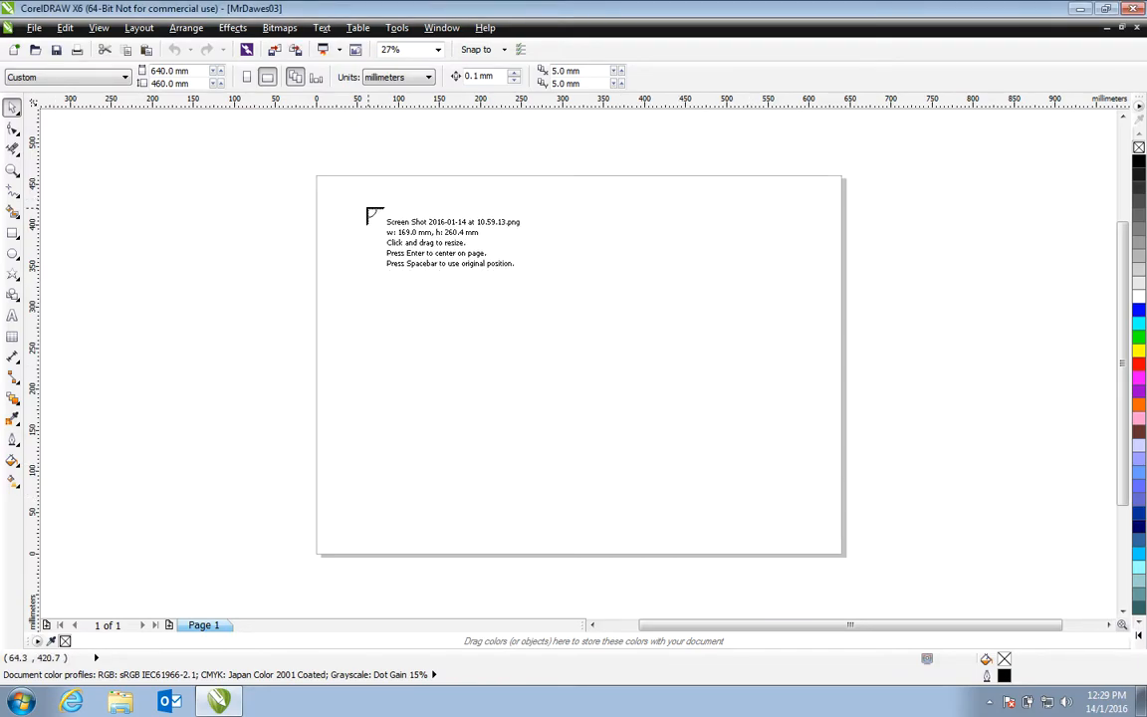
mouse_move(339, 195)
mouse_down()
mouse_move(474, 442)
mouse_move(551, 520)
mouse_up()
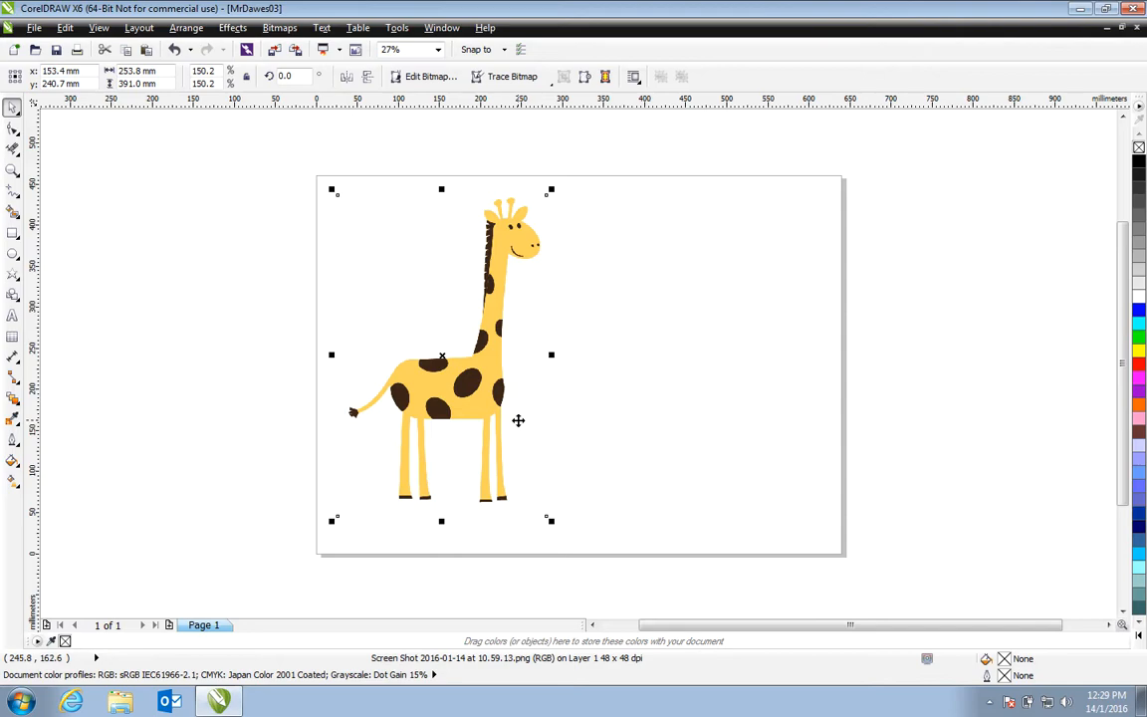
- Inspect the bitmap's edges up close at the dark spot low on the giraffe's neck
key(z)
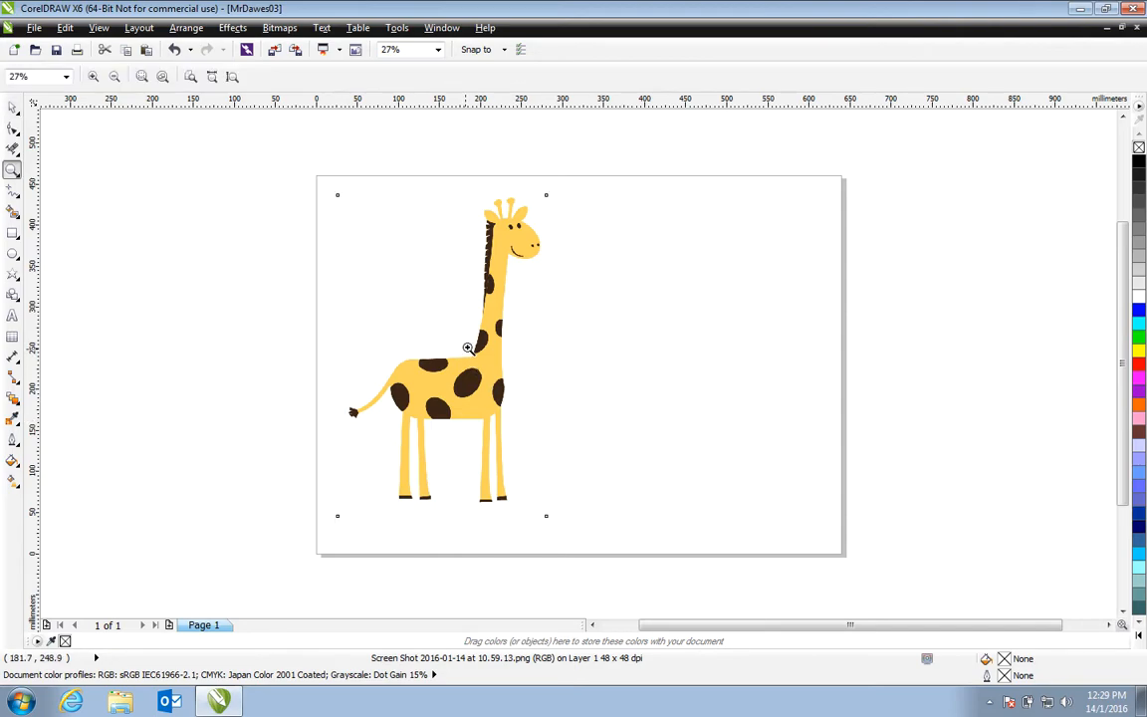
drag(472, 336, 484, 346)
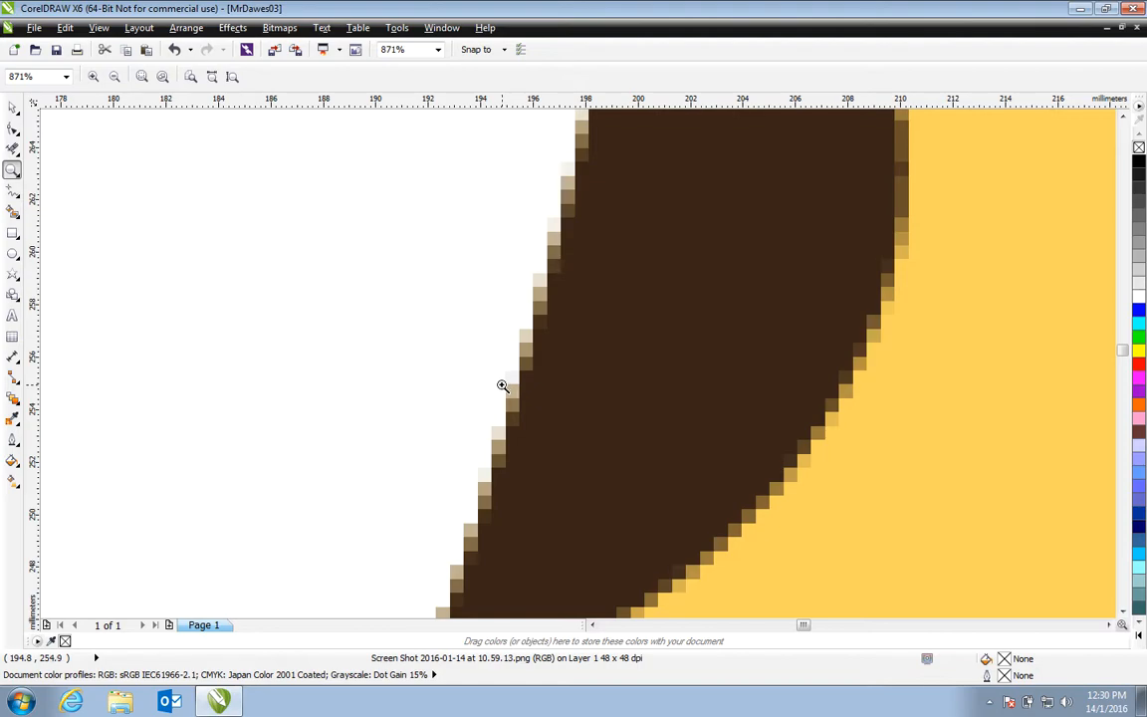
click(190, 76)
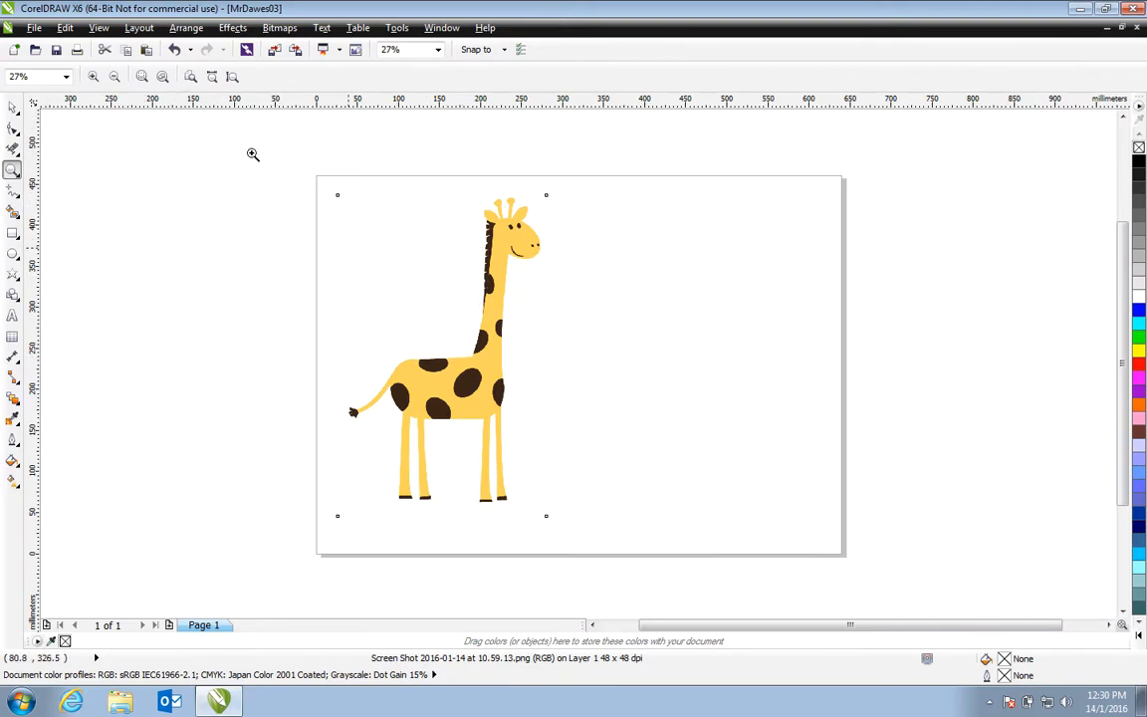
- Start a Clipart outline trace of the giraffe bitmap and compare the traced edges with the original in the preview
click(282, 29)
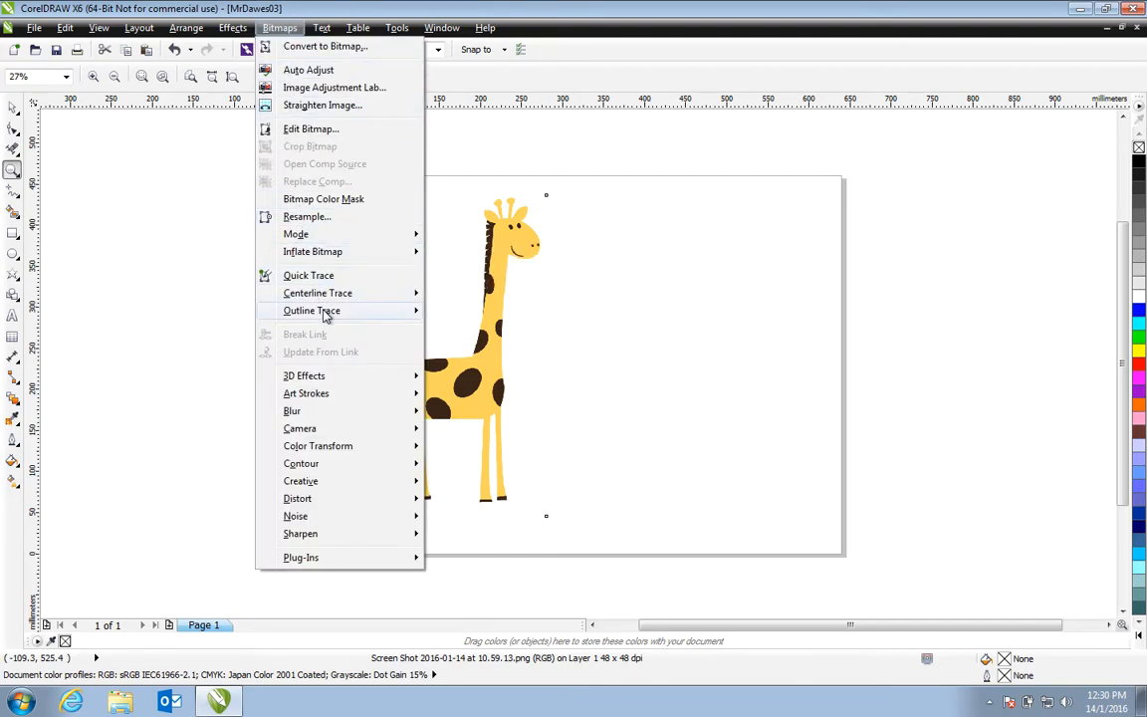
mouse_move(328, 310)
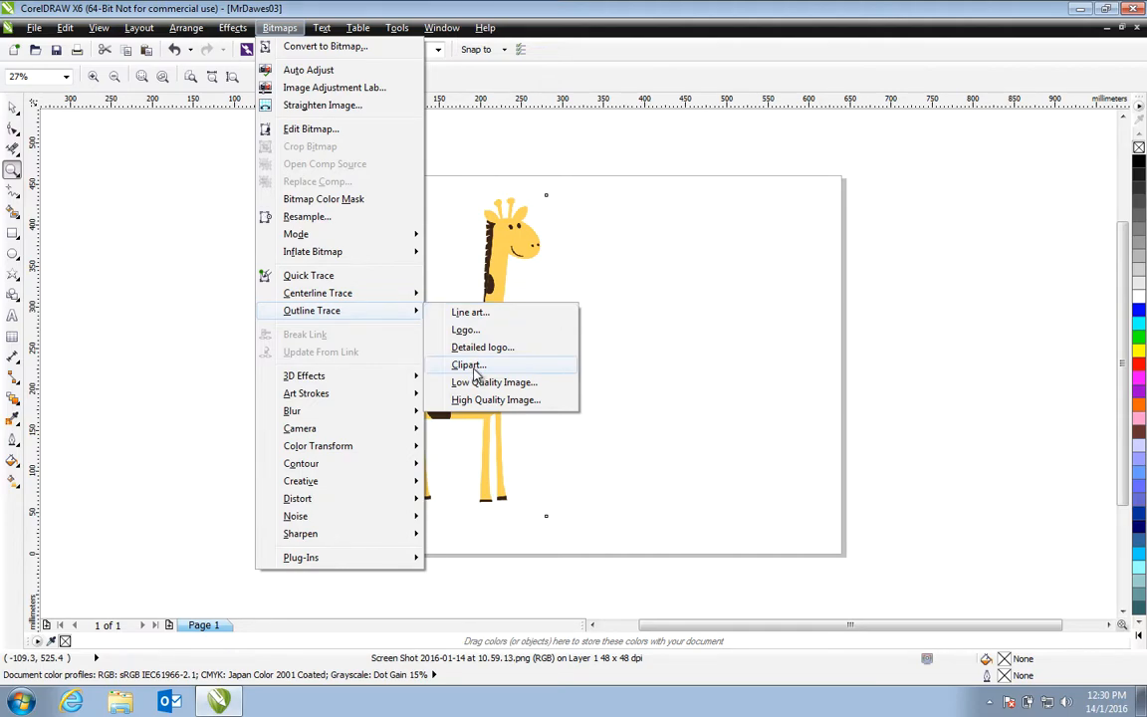
click(468, 366)
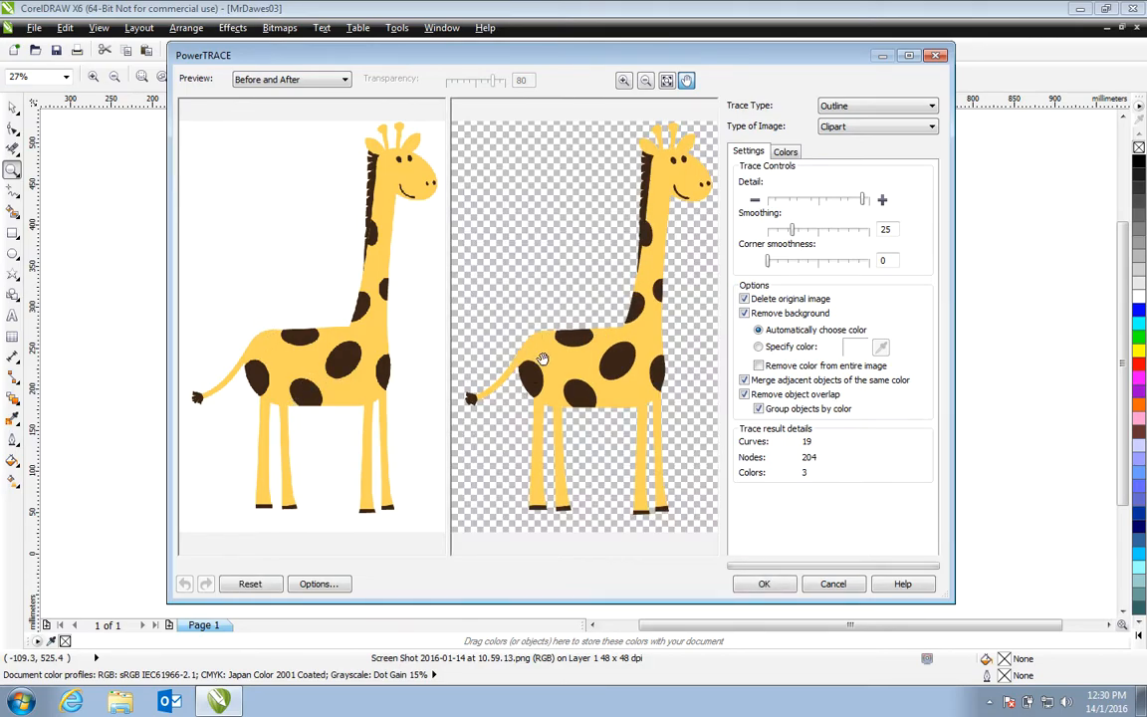
scroll(550, 378, up, 3)
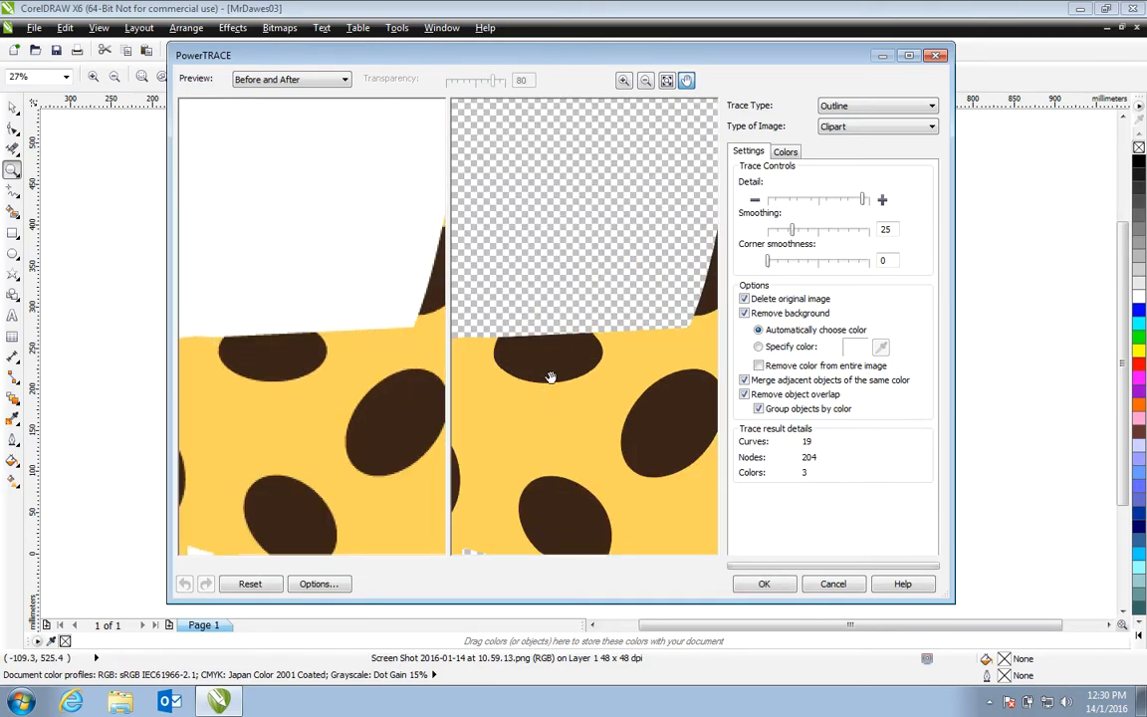
scroll(573, 384, up, 2)
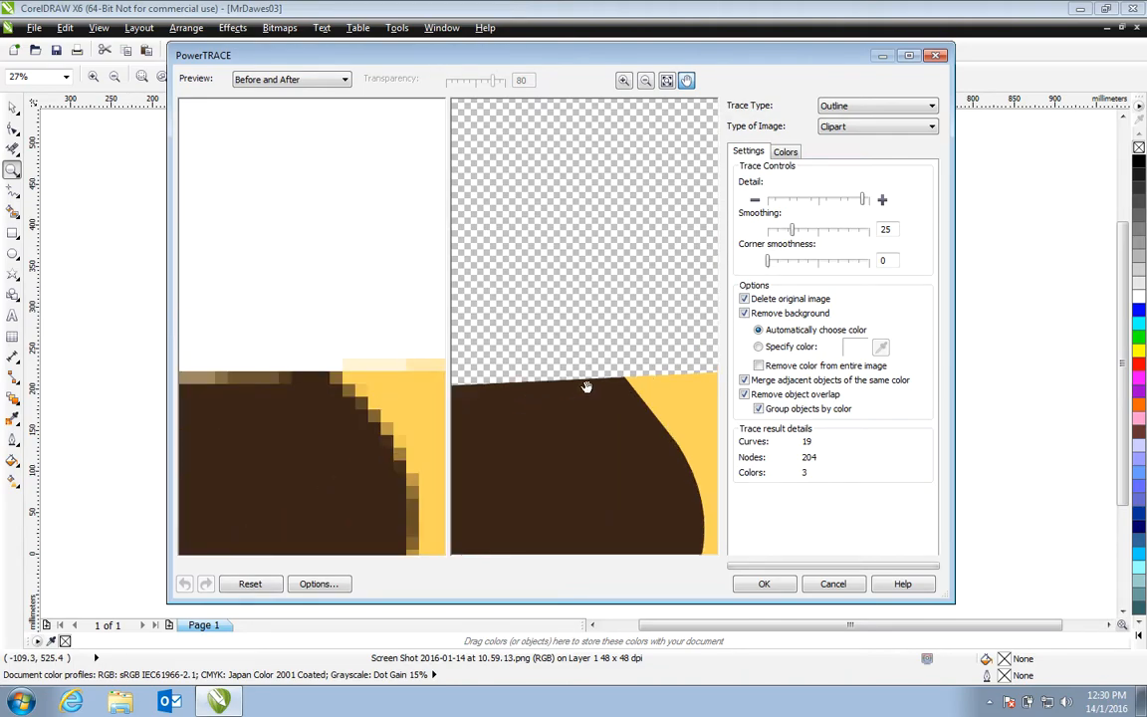
scroll(587, 384, down, 5)
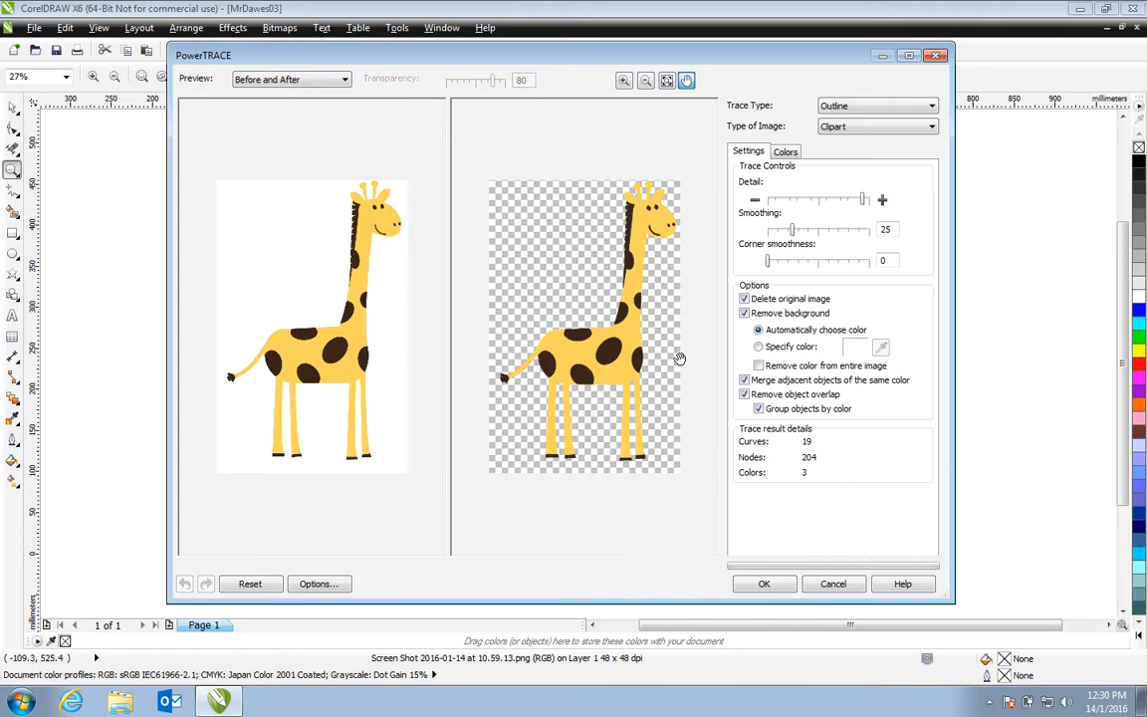
- Compare the trace with and without its background, and apply it with background removal enabled
click(745, 312)
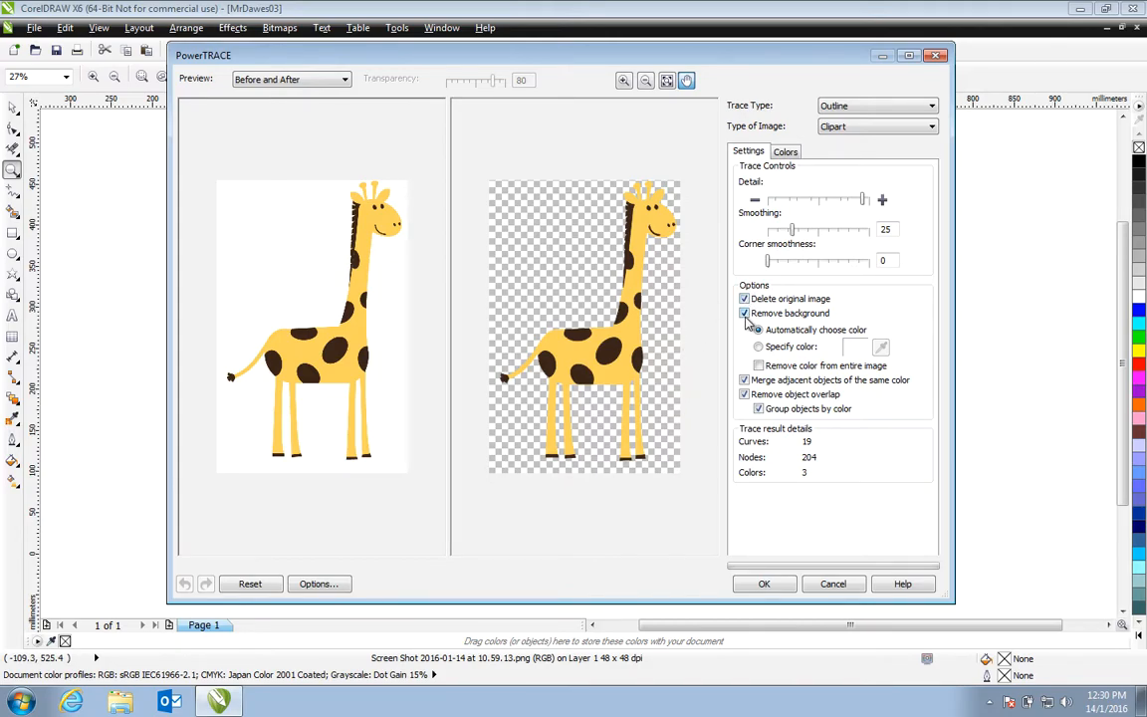
click(745, 315)
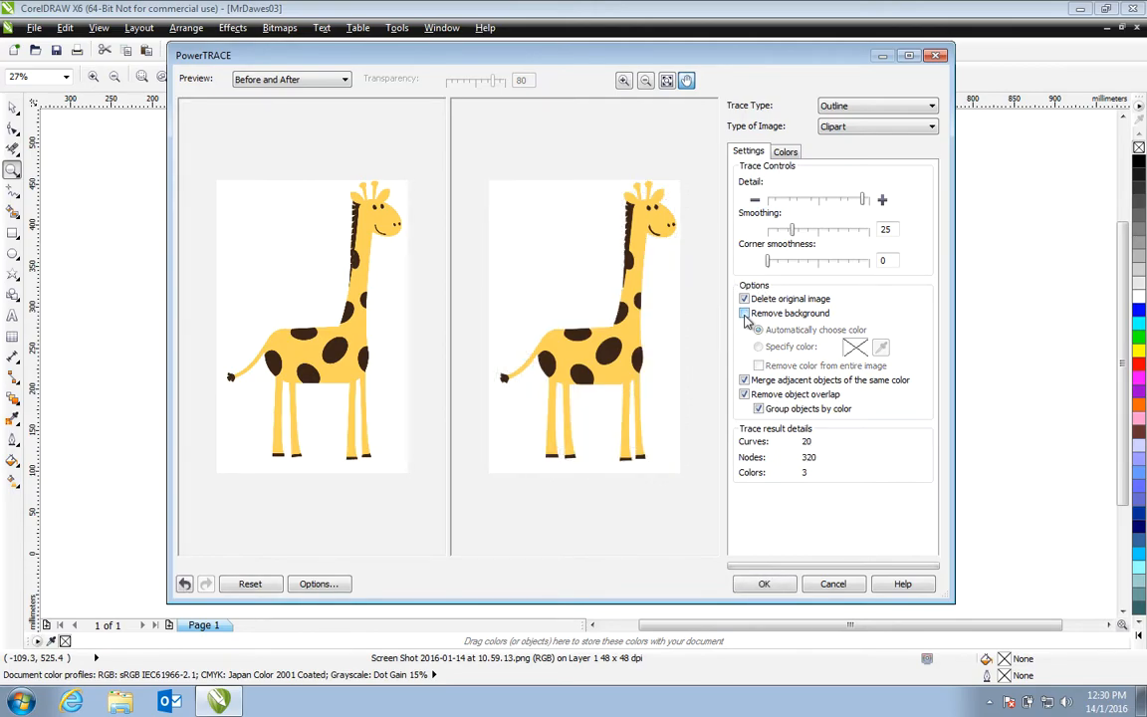
click(745, 314)
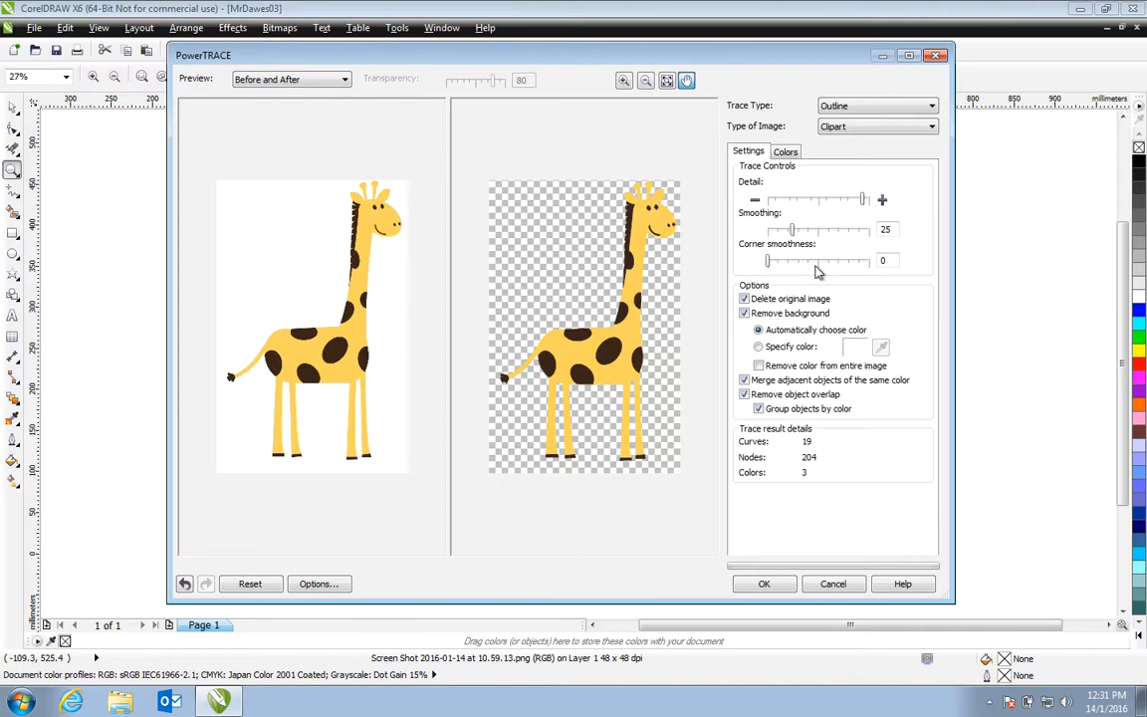
click(774, 586)
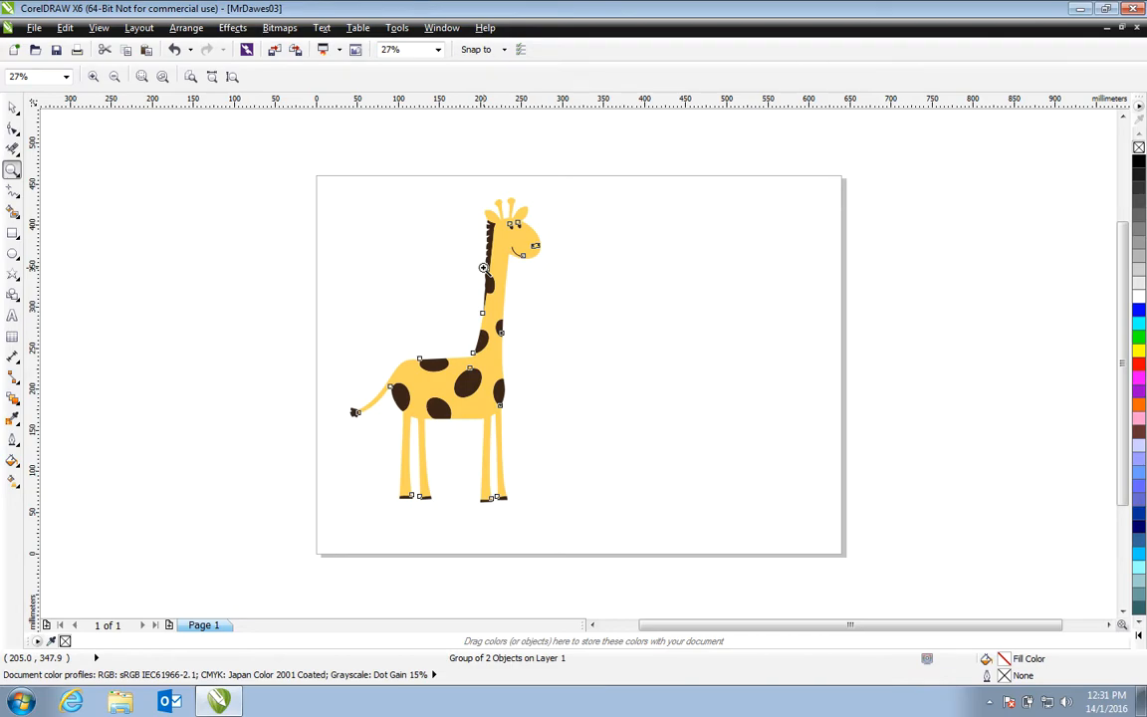
- Create a boundary outline around the traced giraffe and move that outline off the page to its left
click(13, 107)
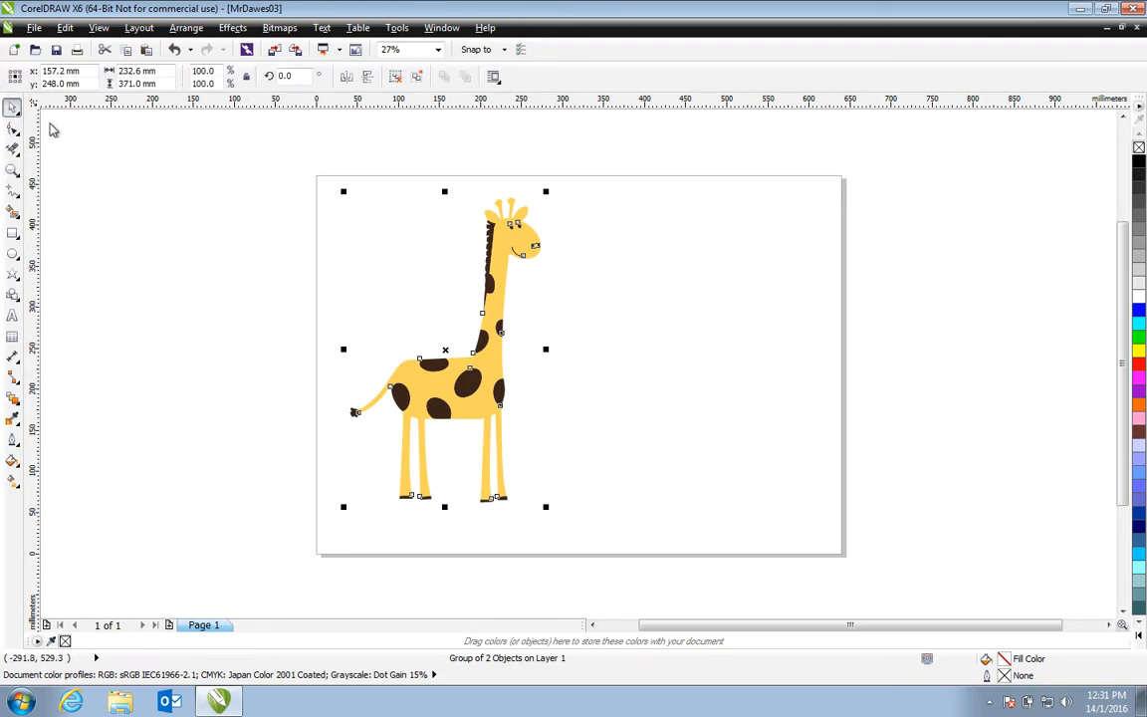
click(140, 30)
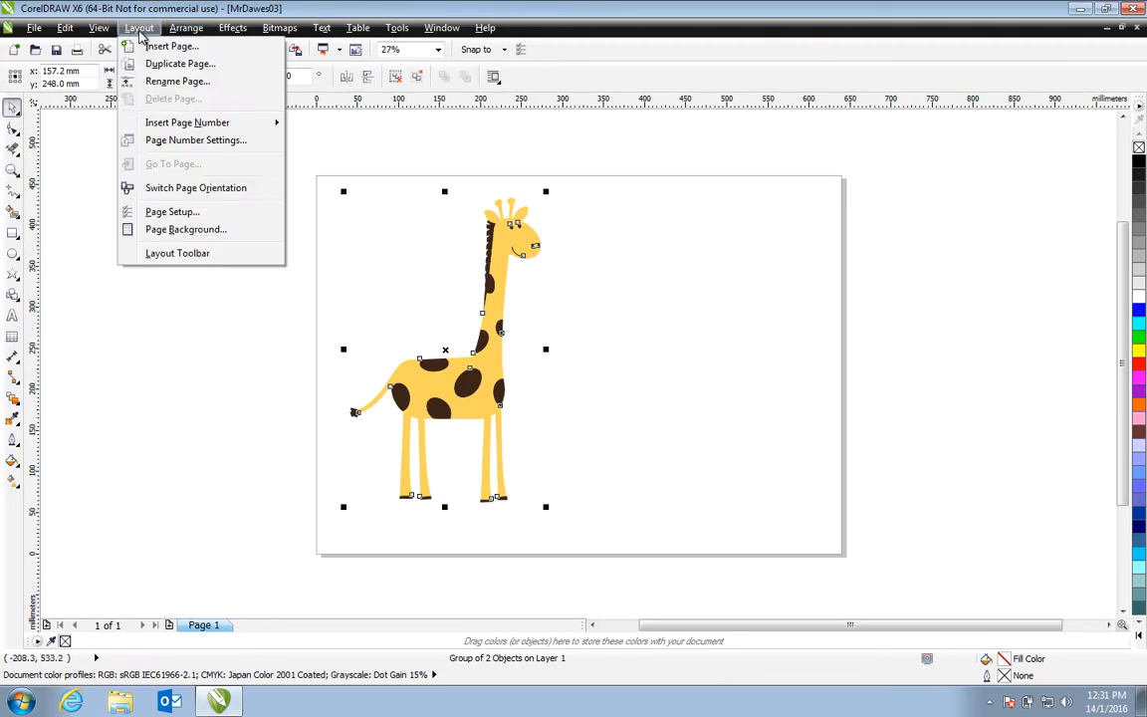
mouse_move(186, 27)
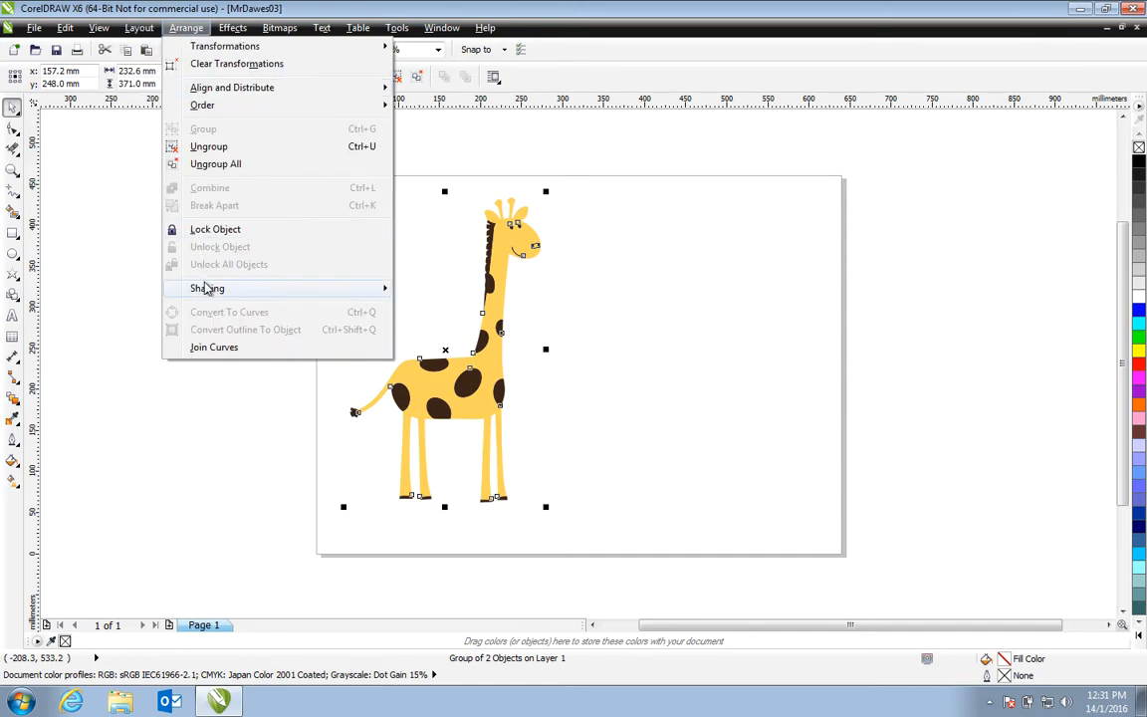
mouse_move(231, 292)
click(447, 399)
drag(400, 332, 200, 326)
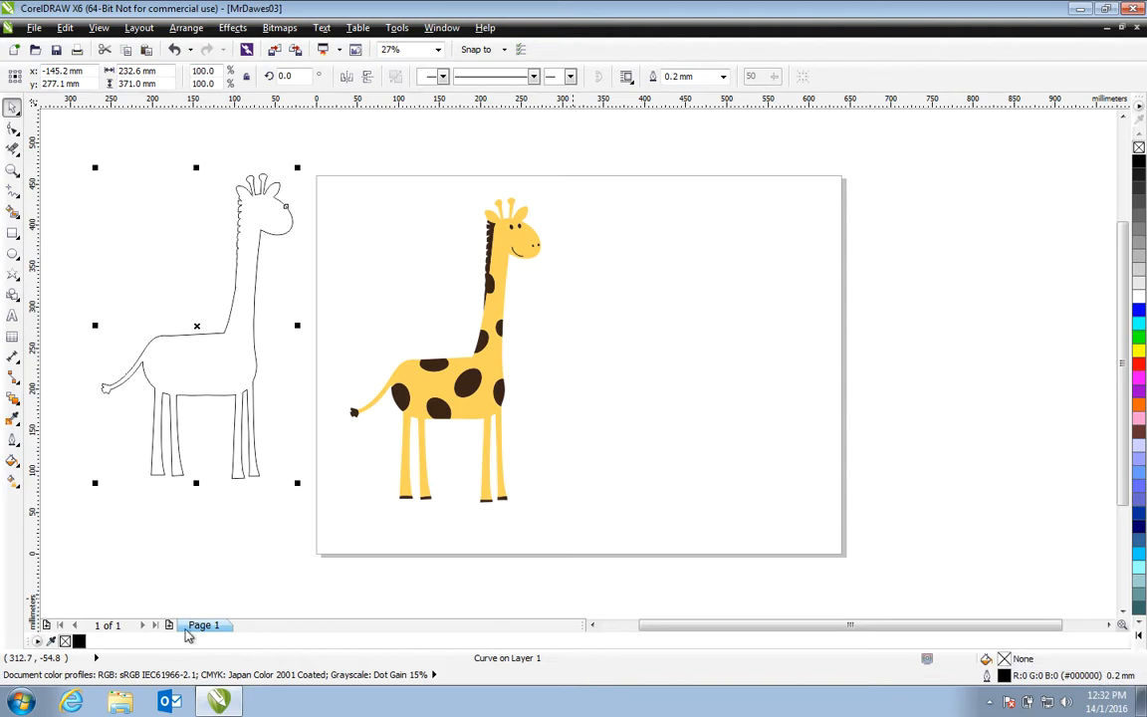
- Set the giraffe boundary's outline width to Hairline
click(14, 449)
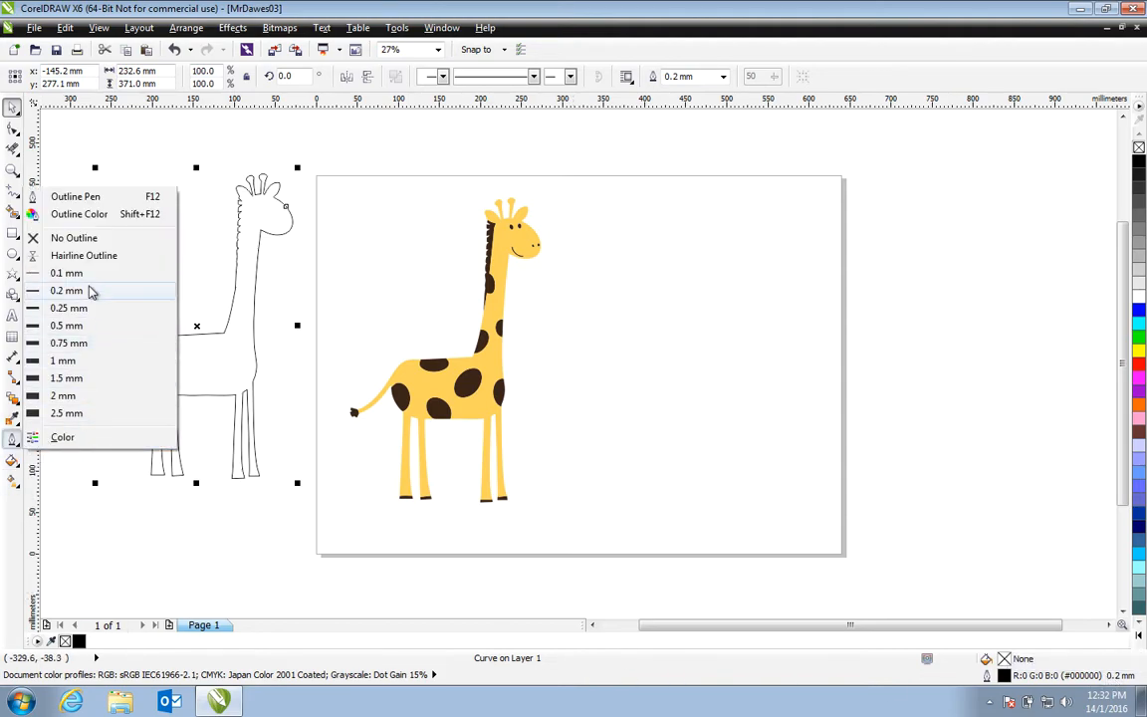
click(71, 258)
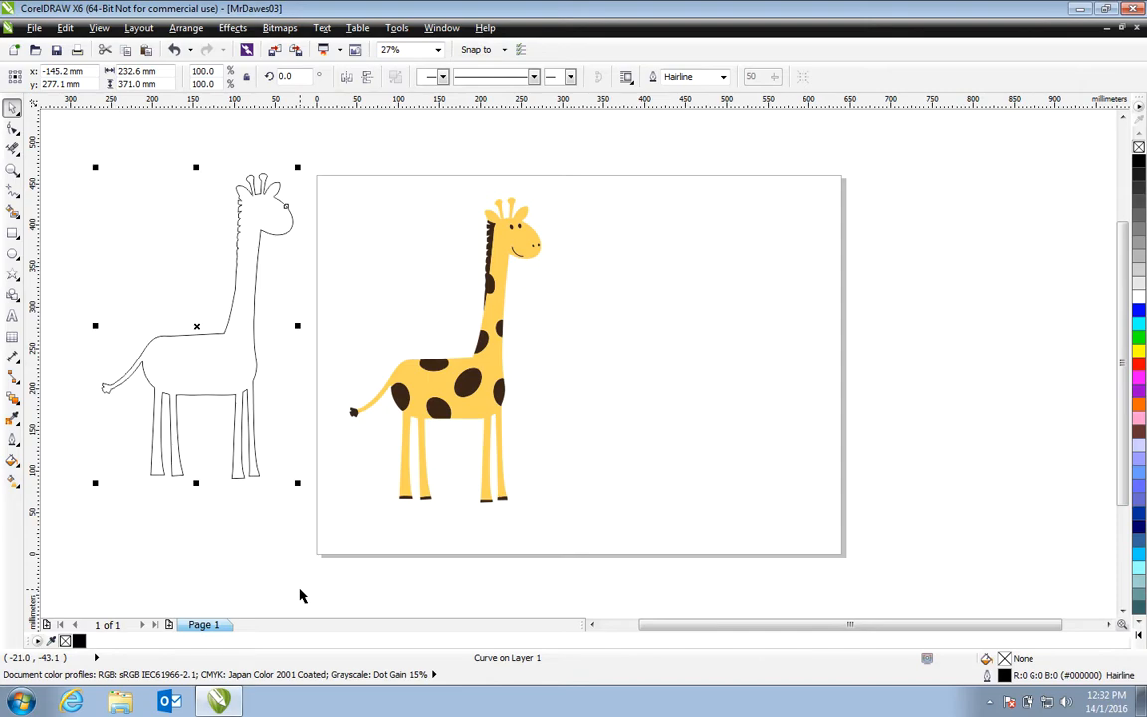
- Ungroup the traced colour giraffe on the page
click(480, 388)
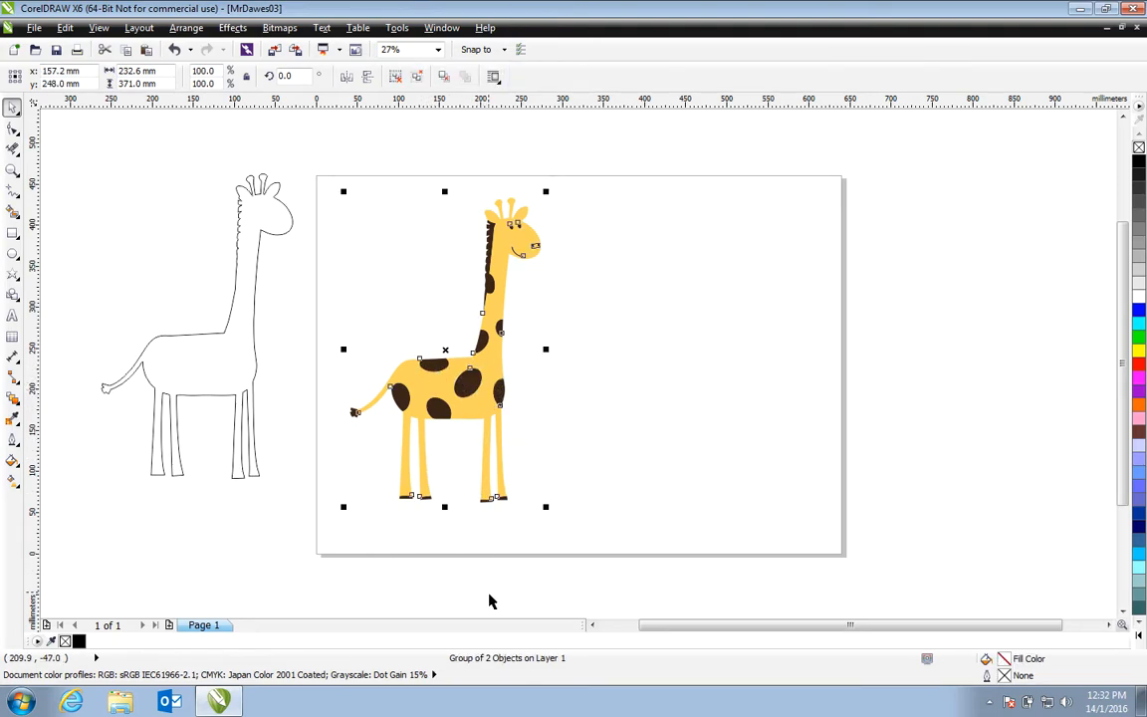
click(187, 30)
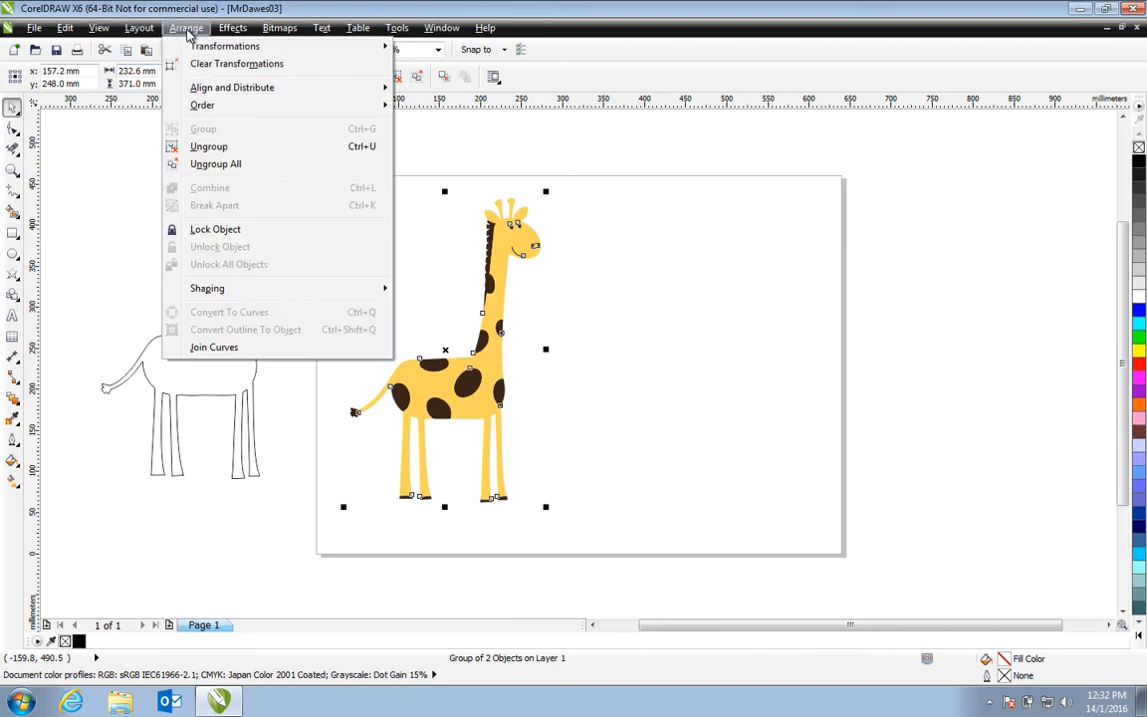
click(204, 147)
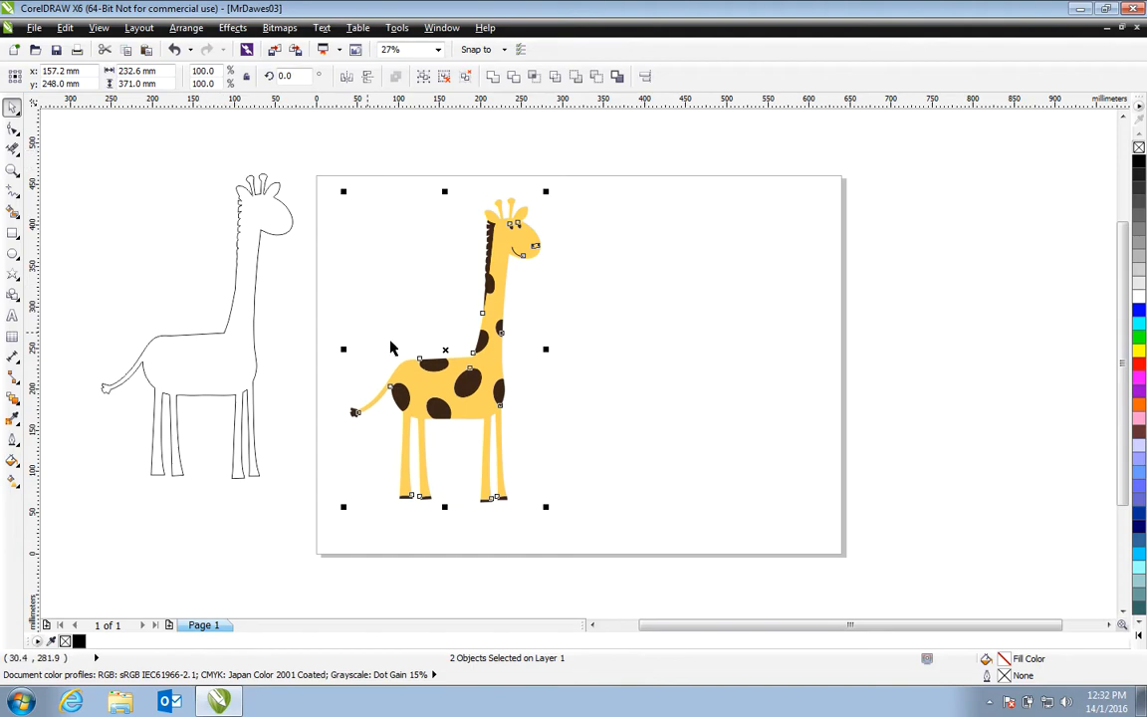
- Move the yellow body to the right side of the page and fill the remaining dark spots and details with red
click(600, 436)
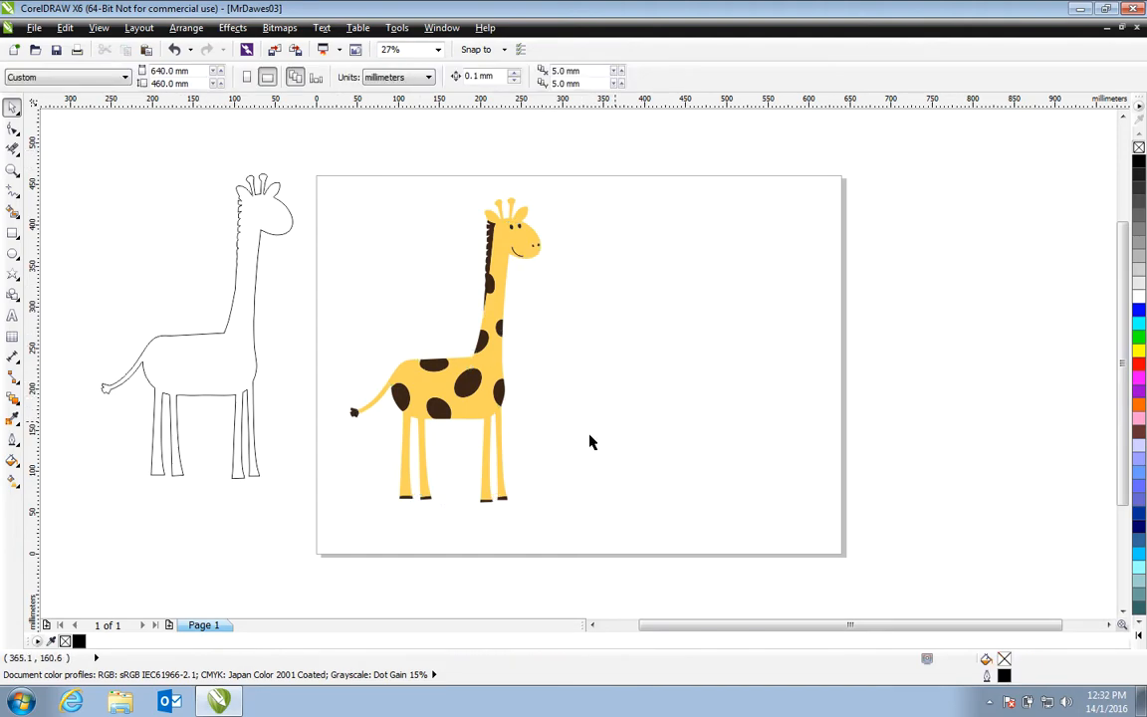
click(429, 376)
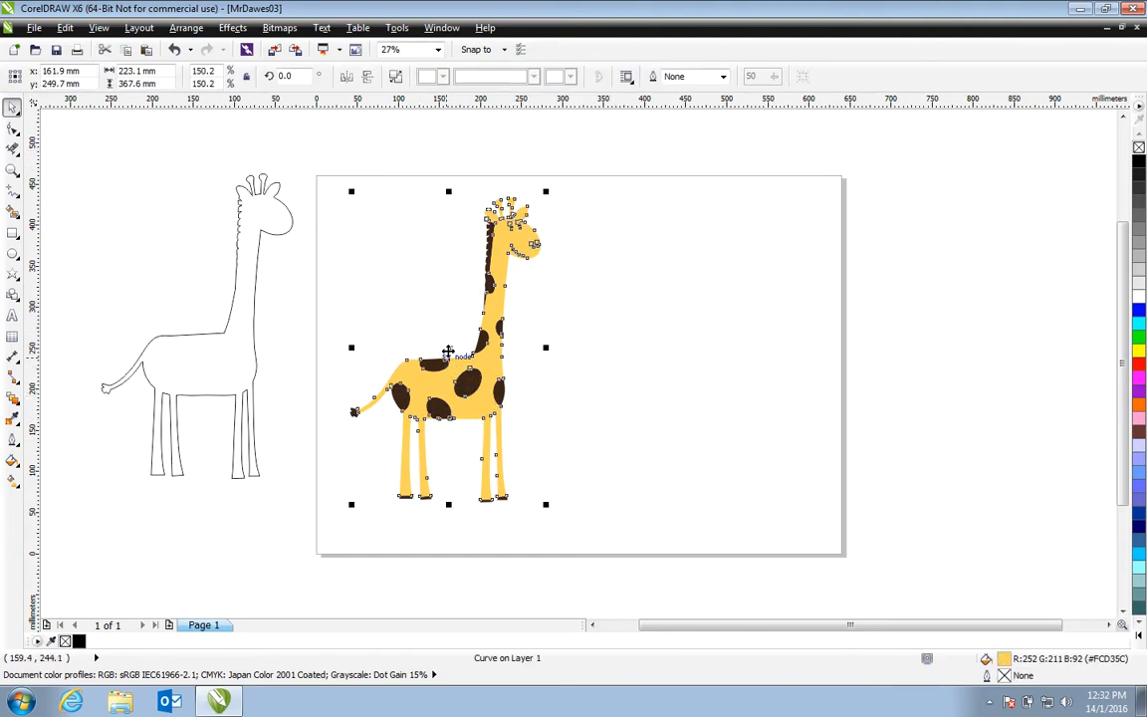
drag(449, 348, 747, 353)
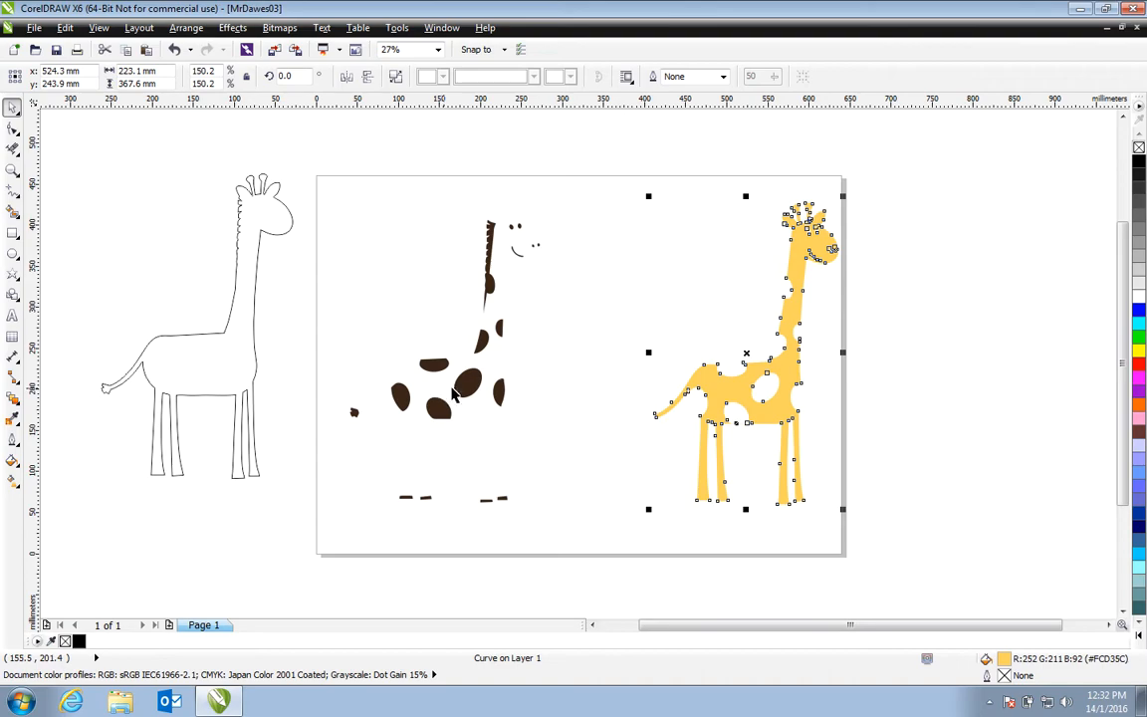
click(467, 387)
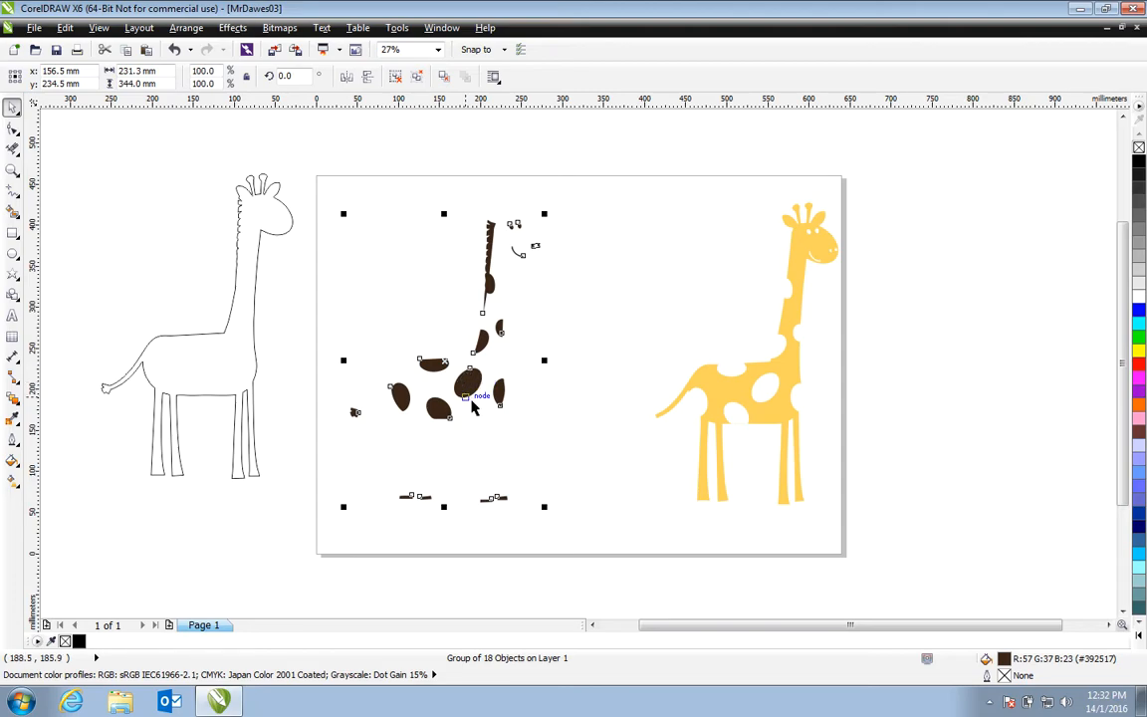
click(1140, 365)
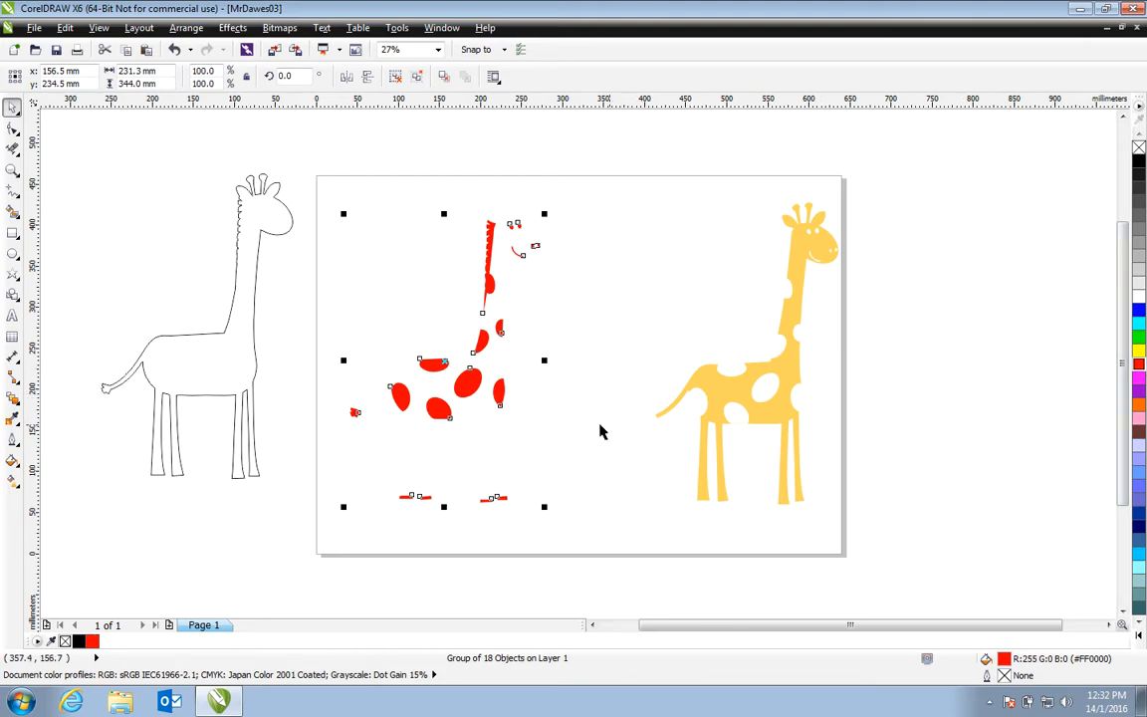
- Place the hairline giraffe boundary over the red details, snapping a rear foot corner to the matching hoof corner
click(214, 348)
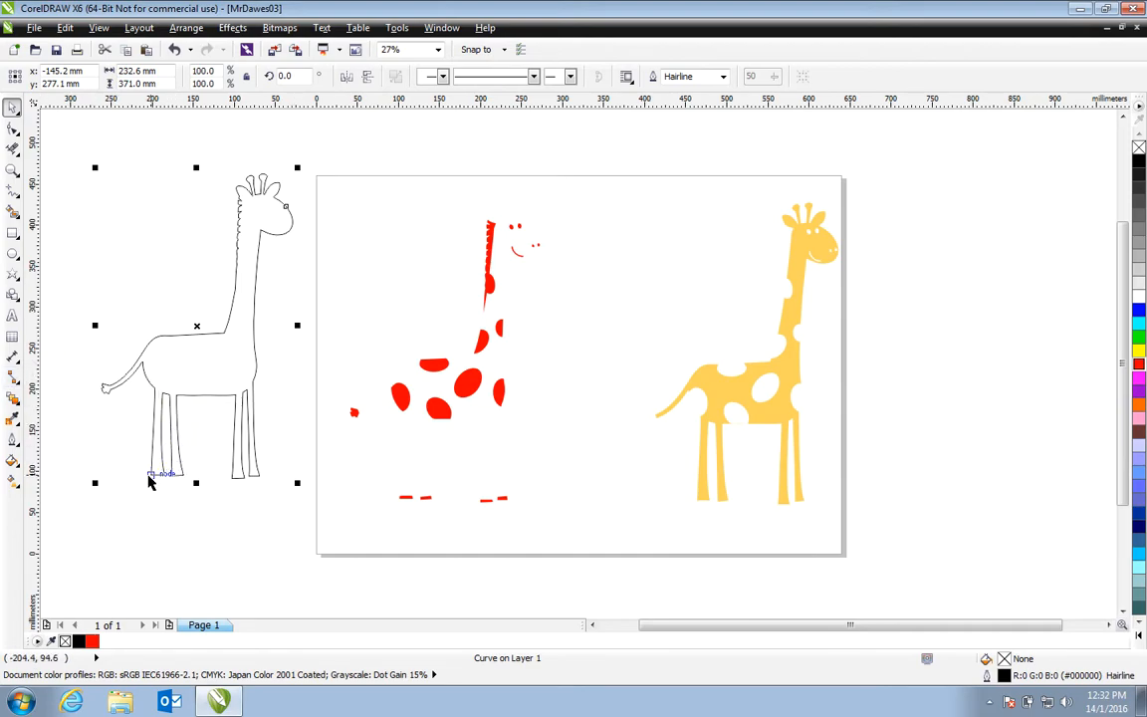
drag(151, 476, 419, 515)
key(z)
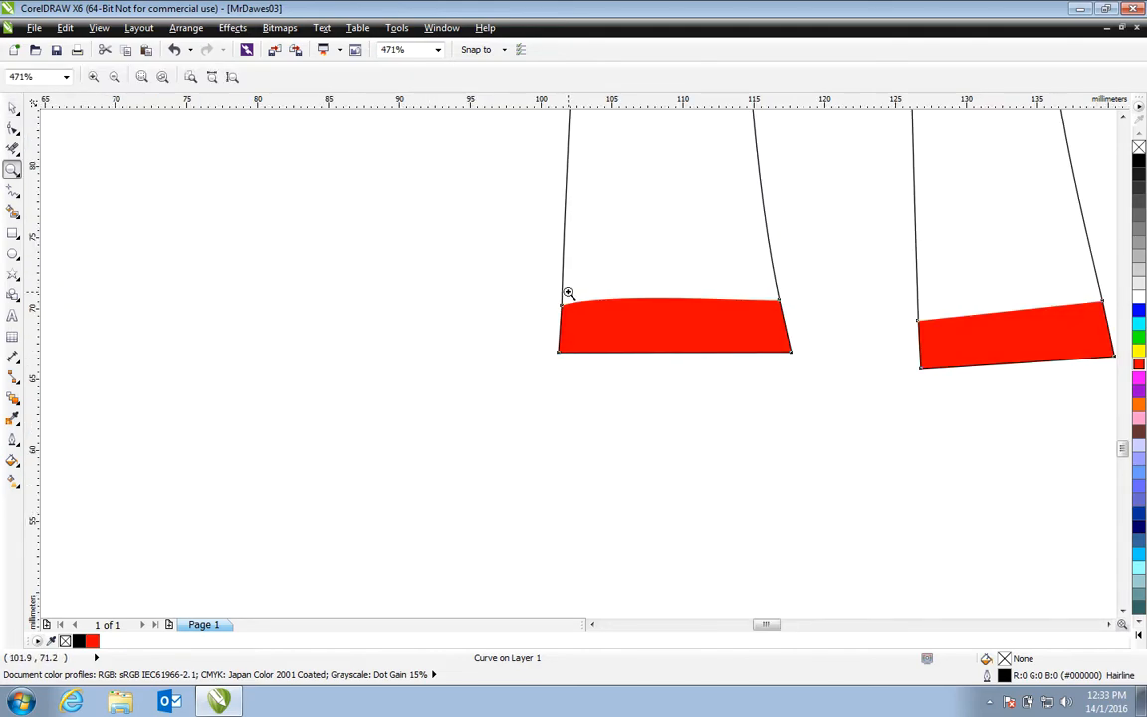
click(12, 107)
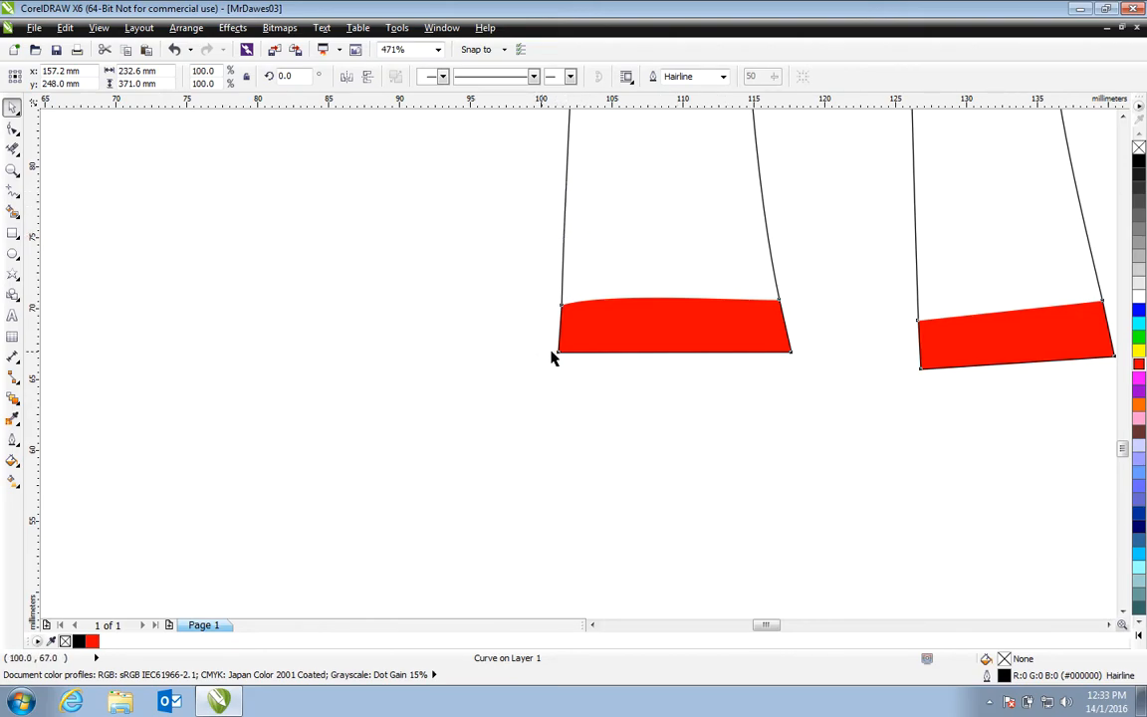
drag(558, 351, 445, 377)
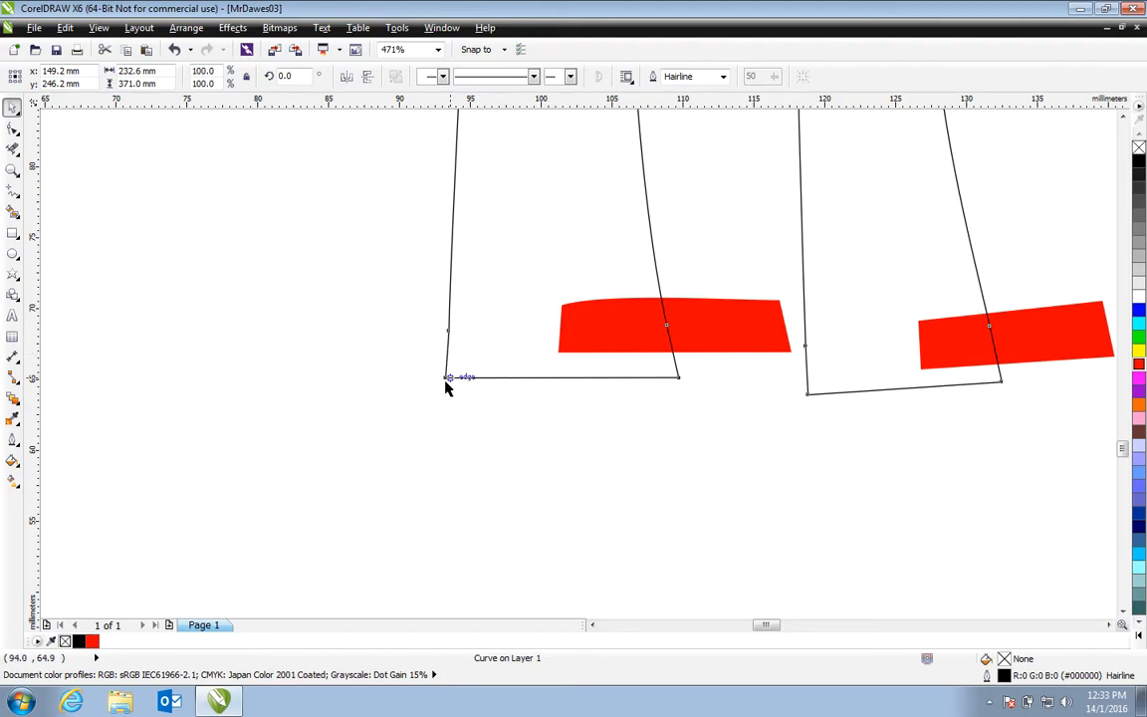
drag(448, 377, 561, 359)
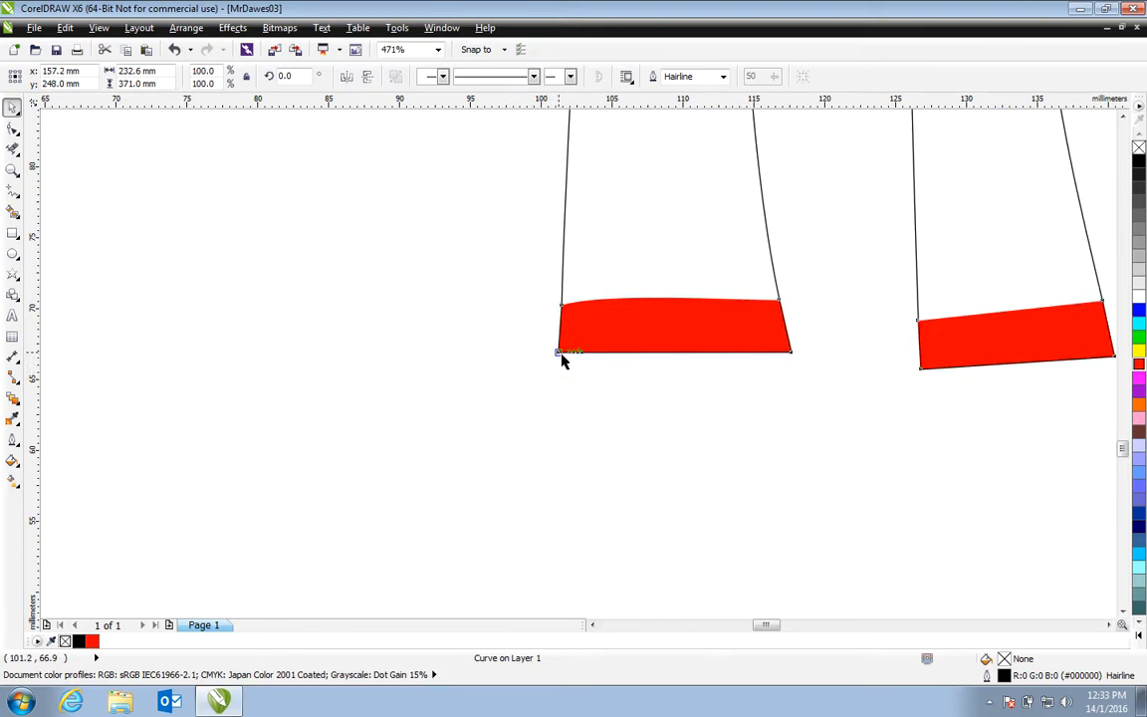
- Delete the separated yellow giraffe body
key(z)
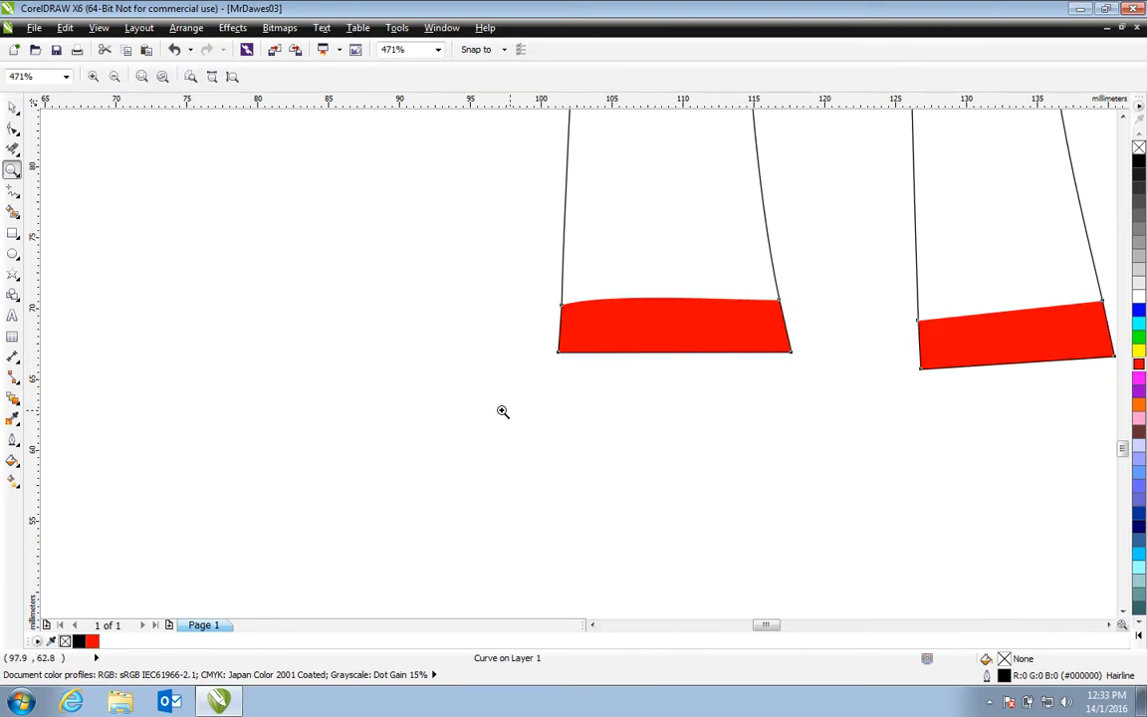
click(189, 77)
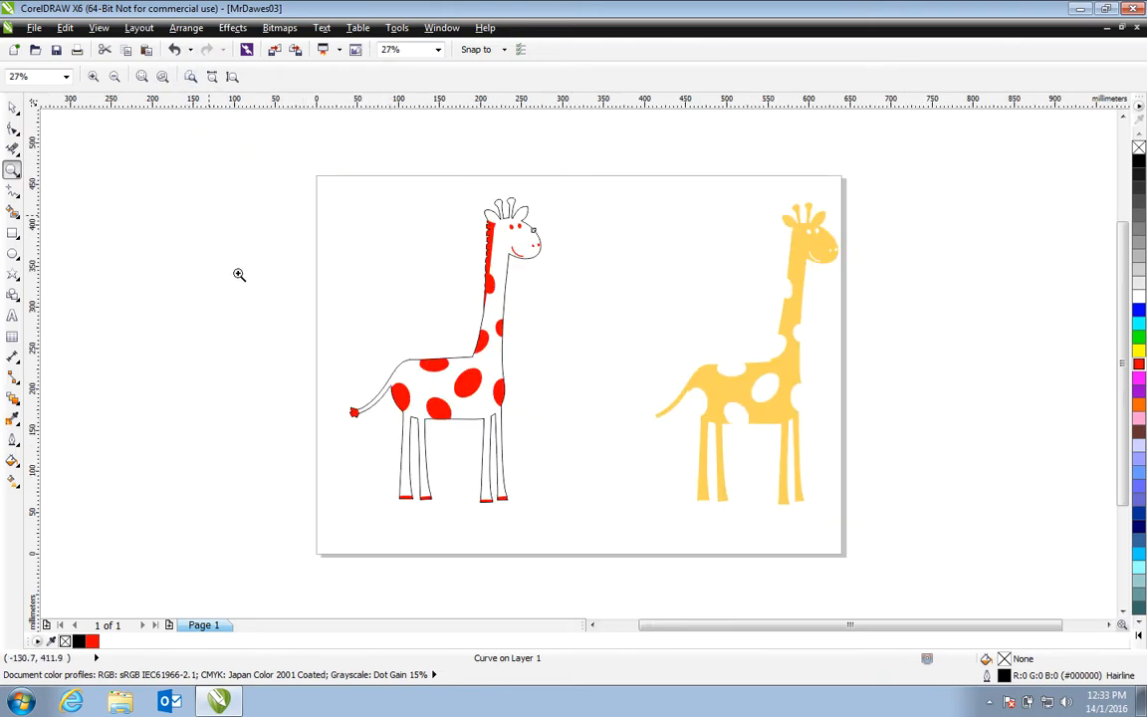
click(12, 106)
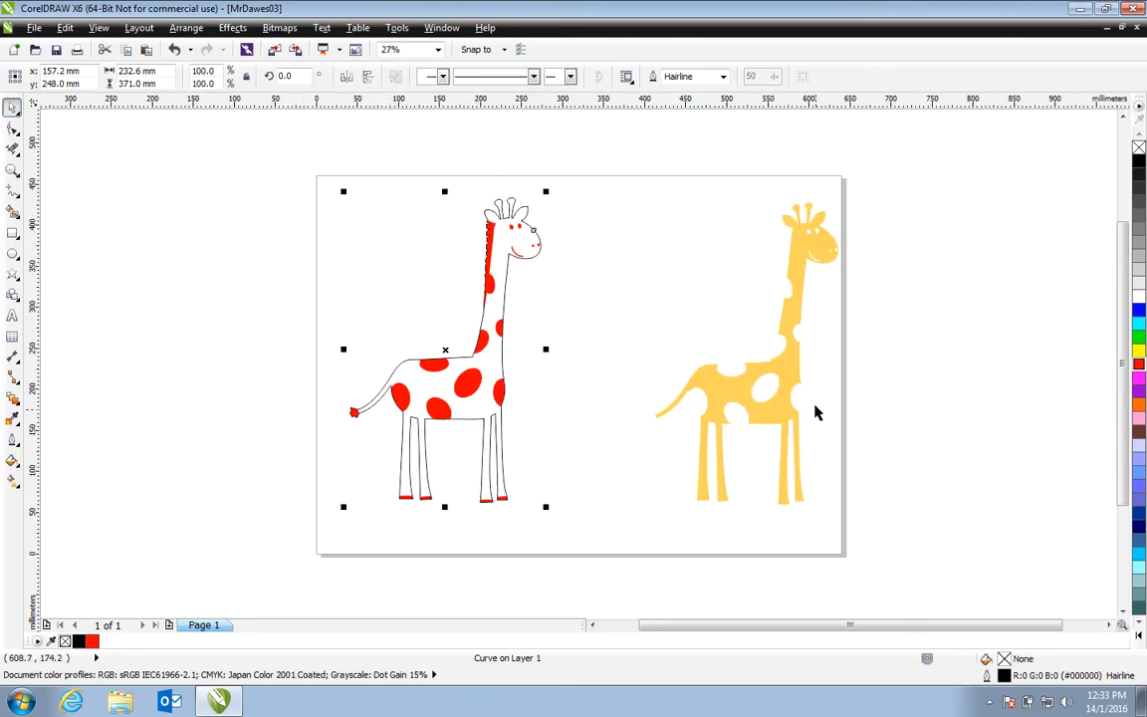
click(783, 388)
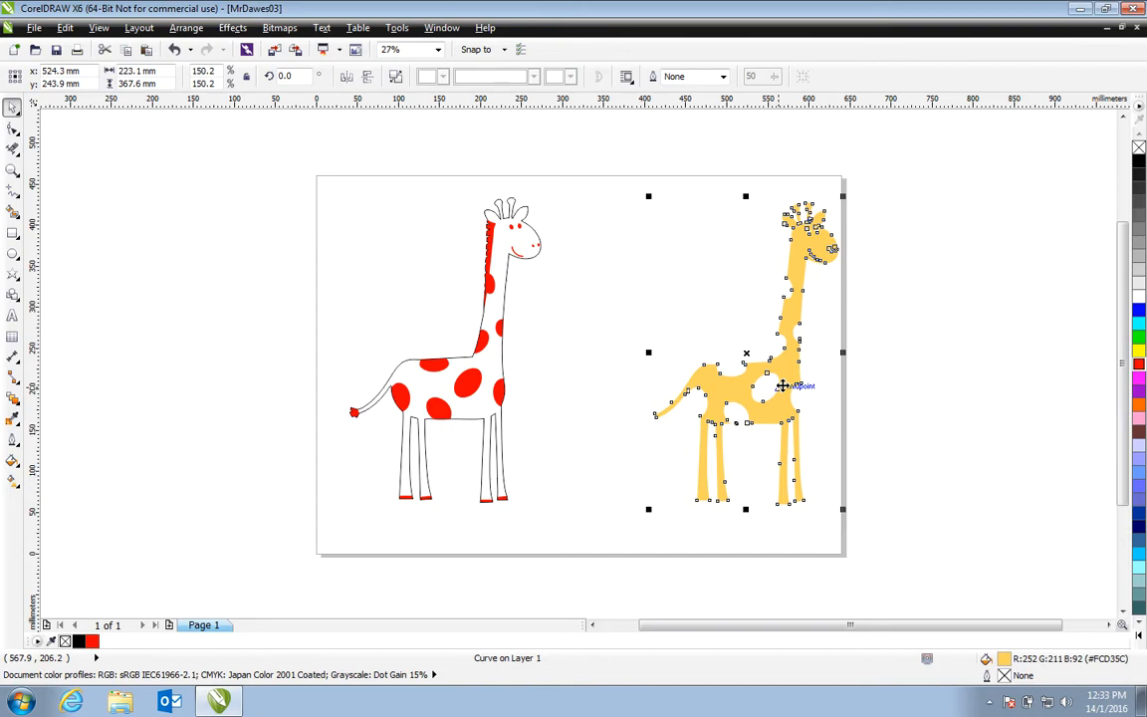
key(Delete)
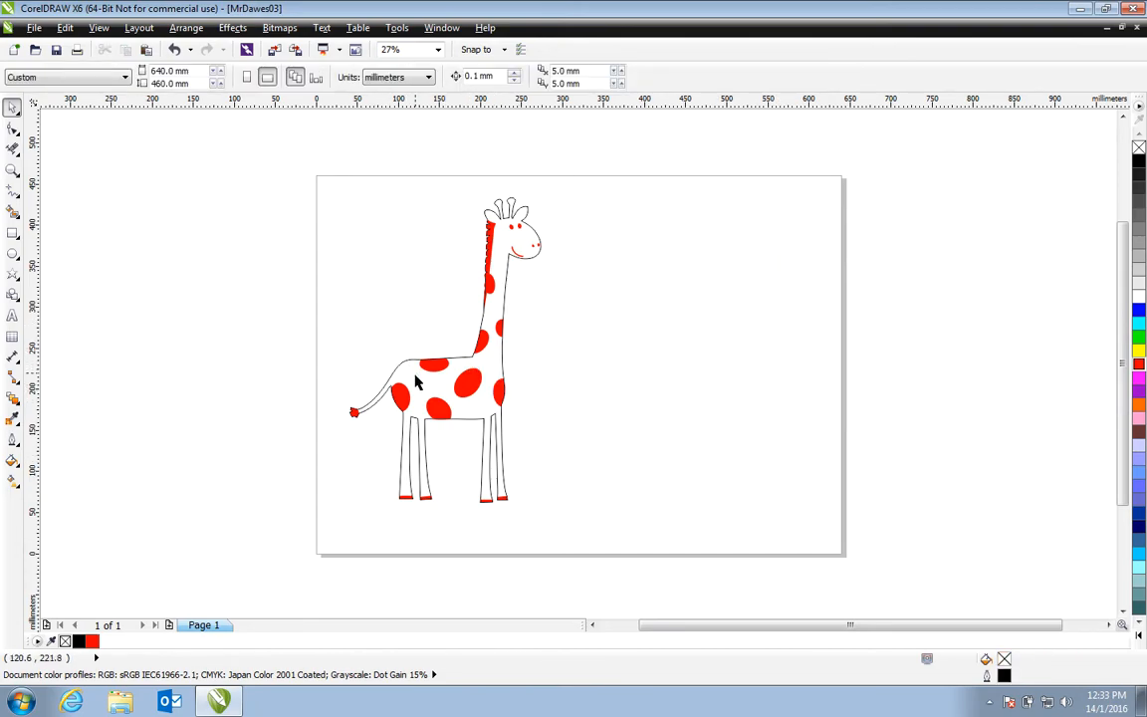
- Draw a base rectangle about 192 mm by 99 mm across the hooves and nudge it down about 4 mm
click(12, 232)
drag(373, 494, 531, 577)
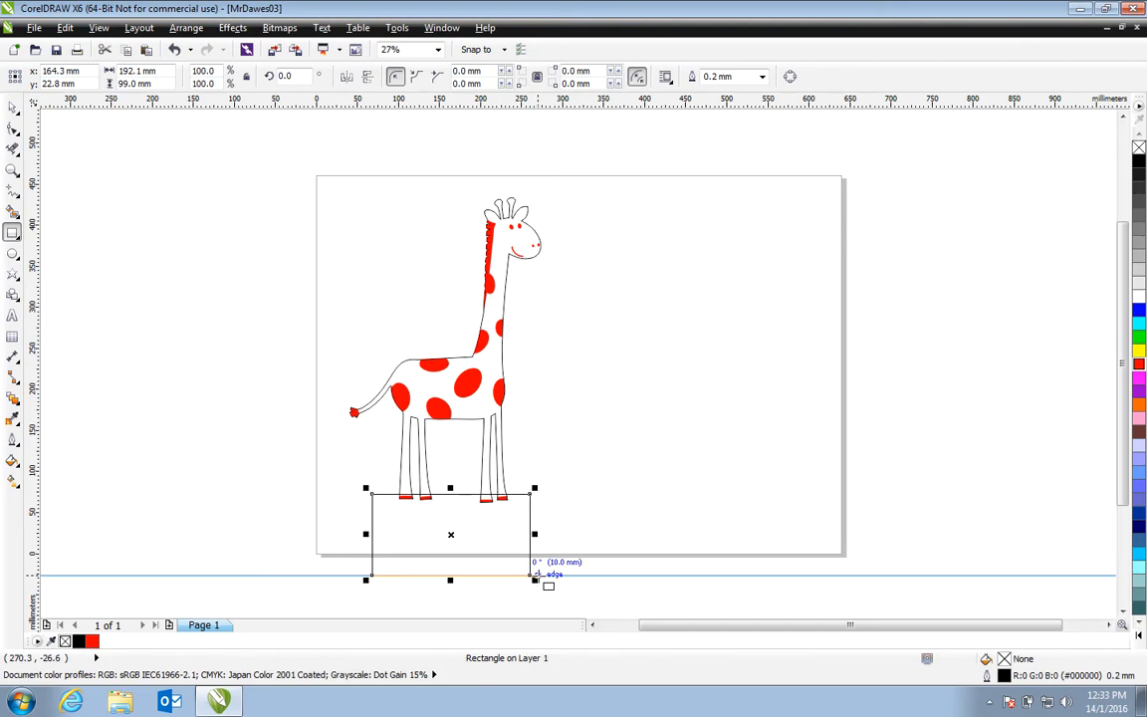
key(Down)
key(Down)
key(Down)
key(Down)
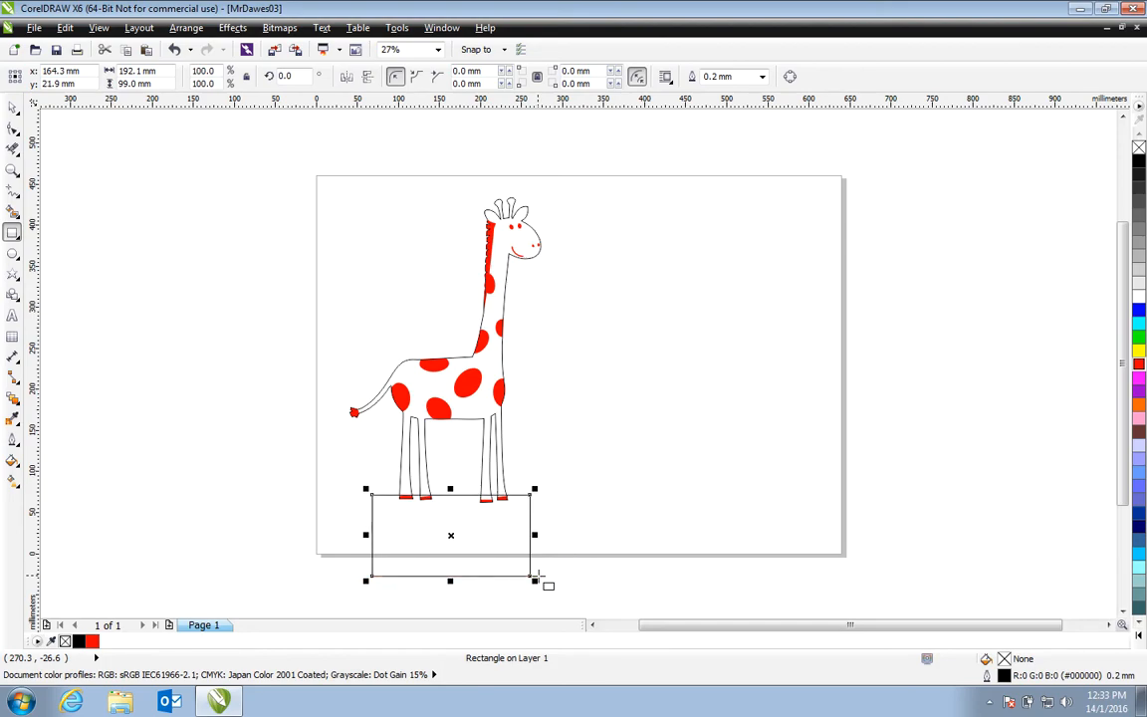
key(Down)
key(Down)
key(Down)
key(Down)
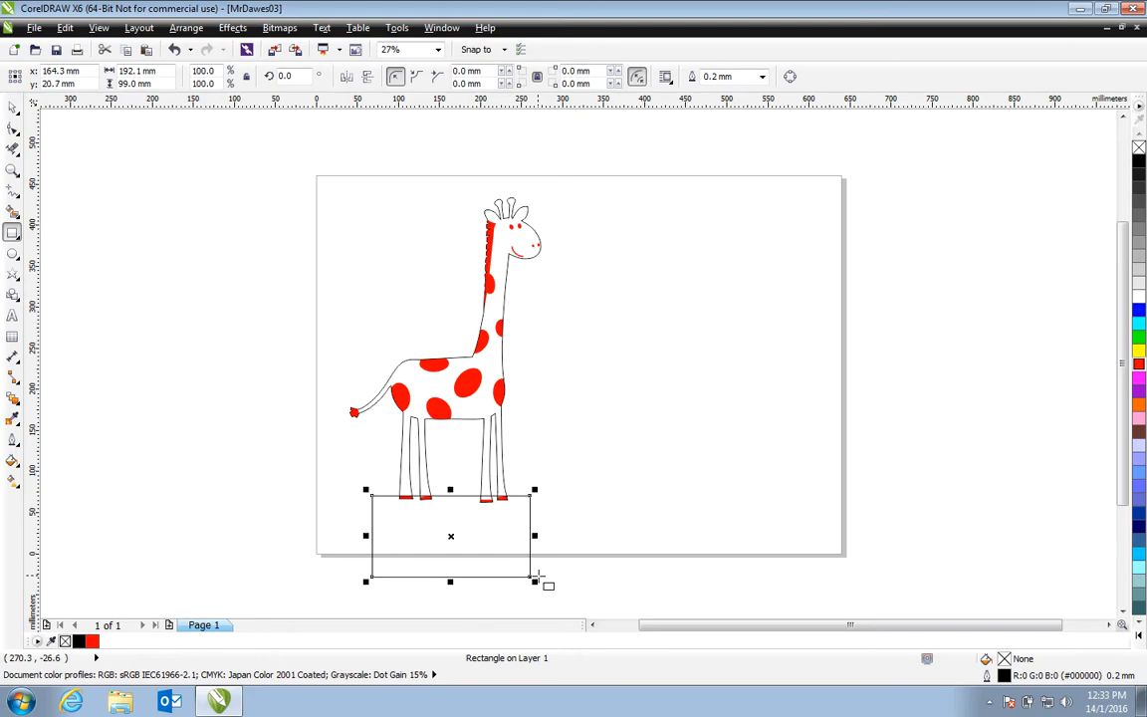
key(Down)
key(Down)
key(Down)
key(Down)
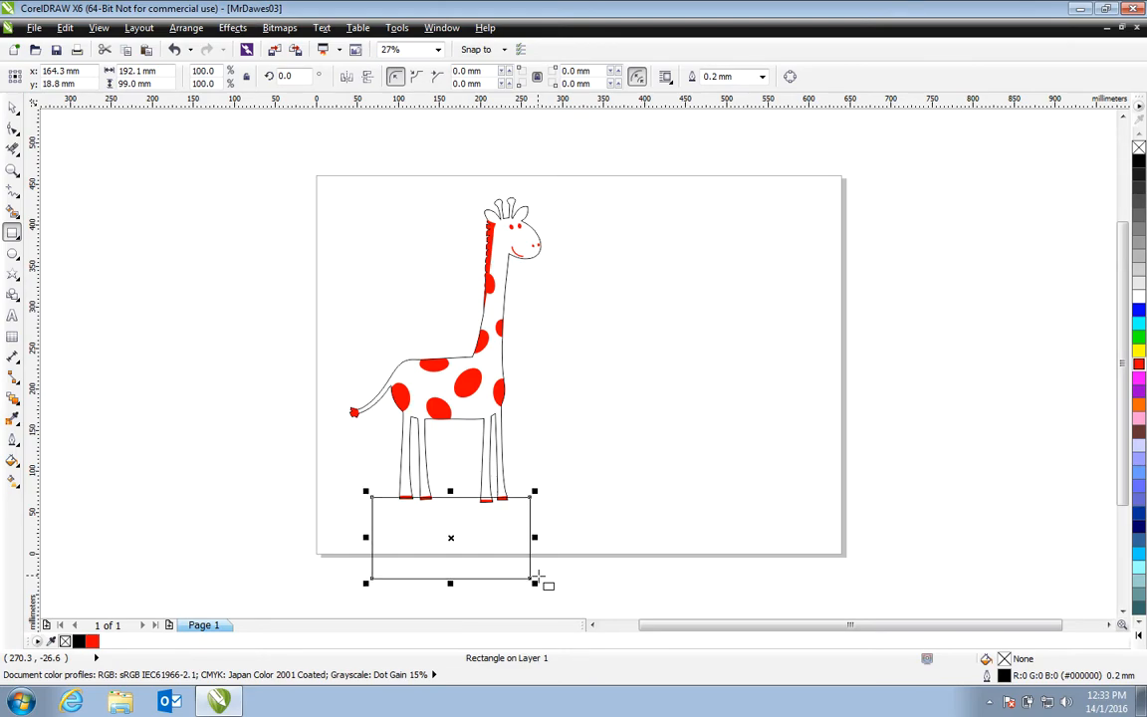
- Set the base rectangle's outline width to Hairline
key(z)
drag(389, 483, 519, 524)
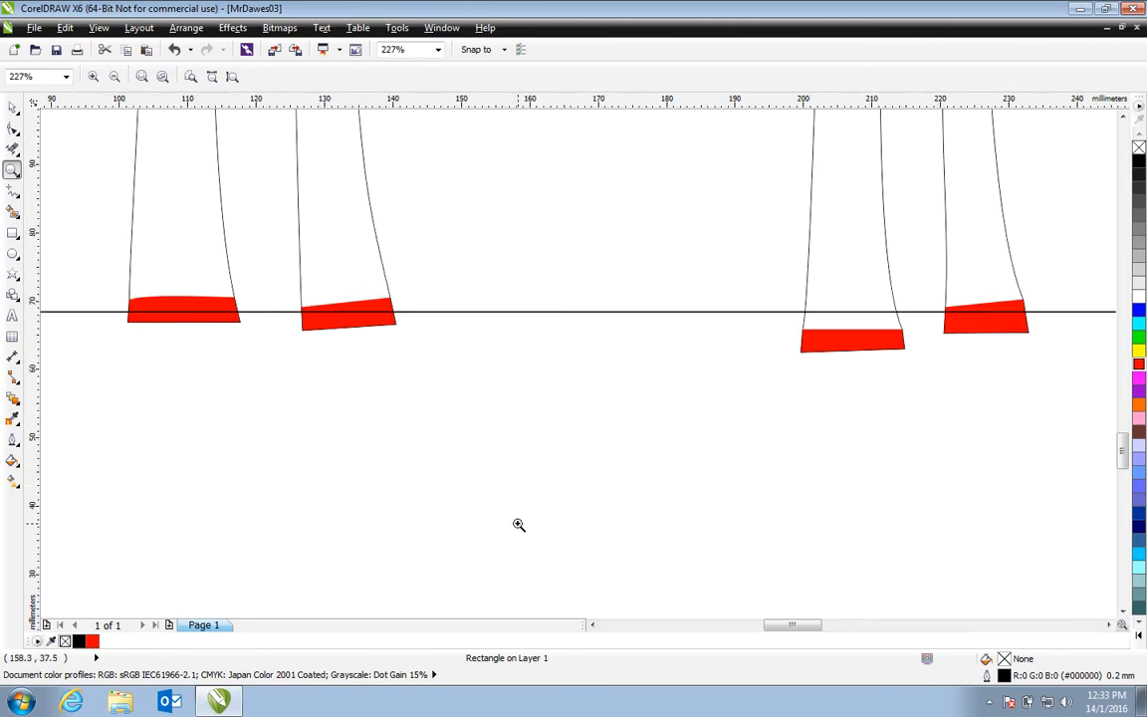
click(13, 107)
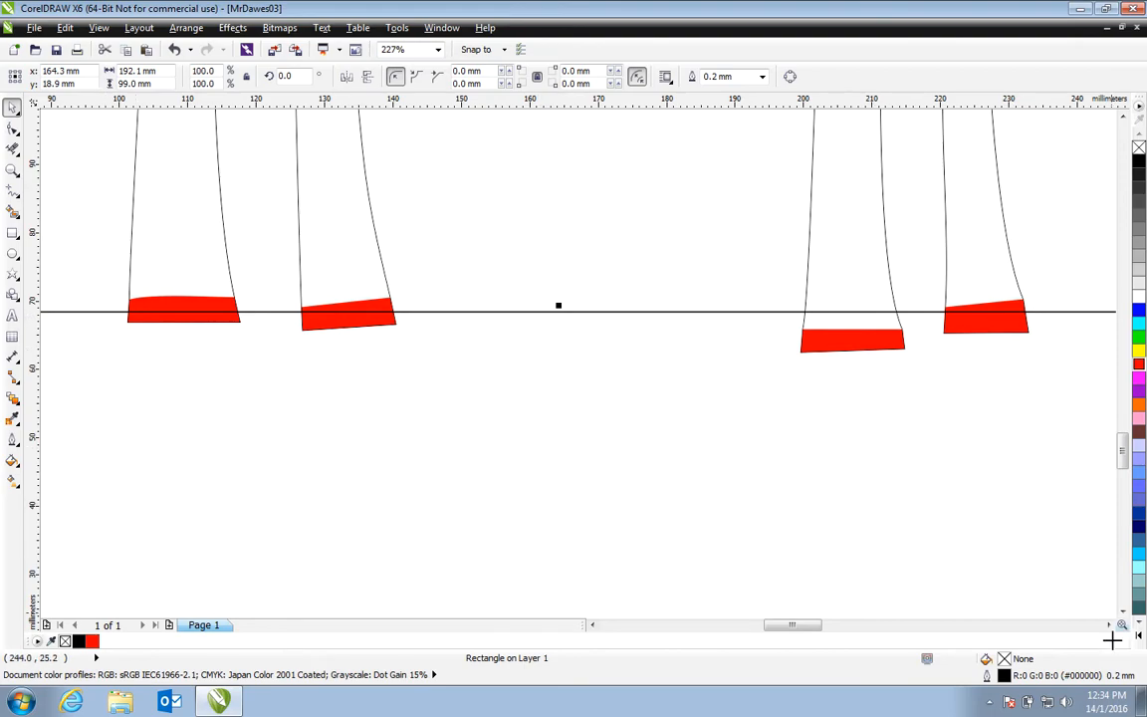
click(13, 439)
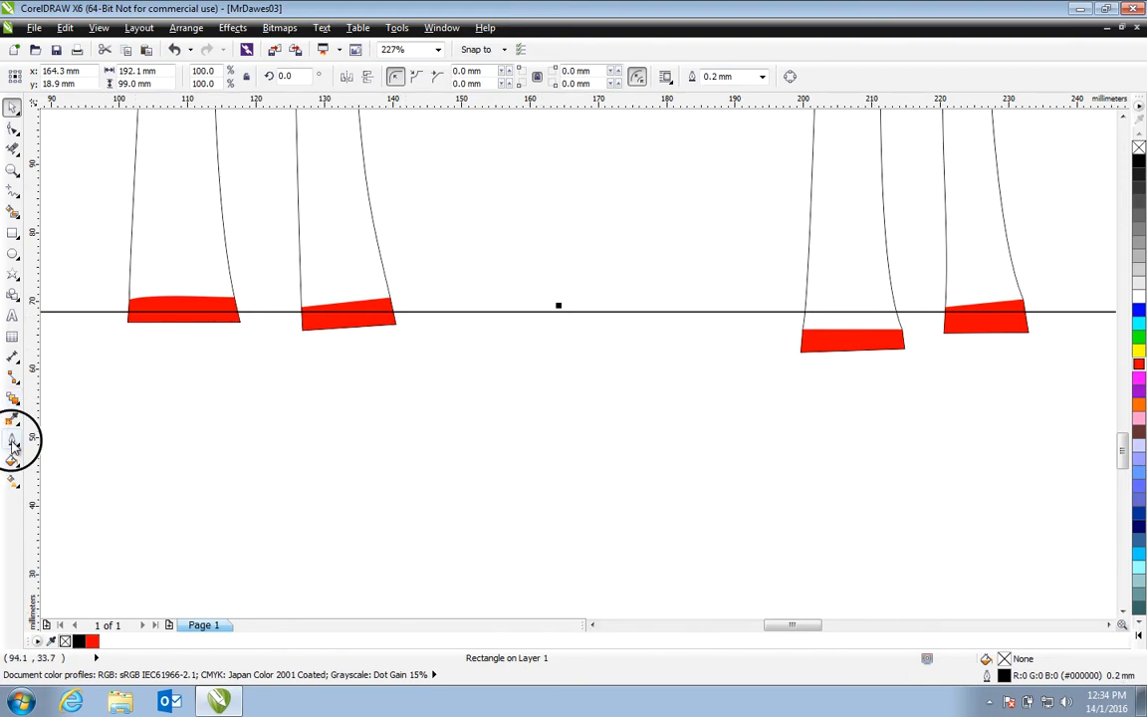
click(78, 255)
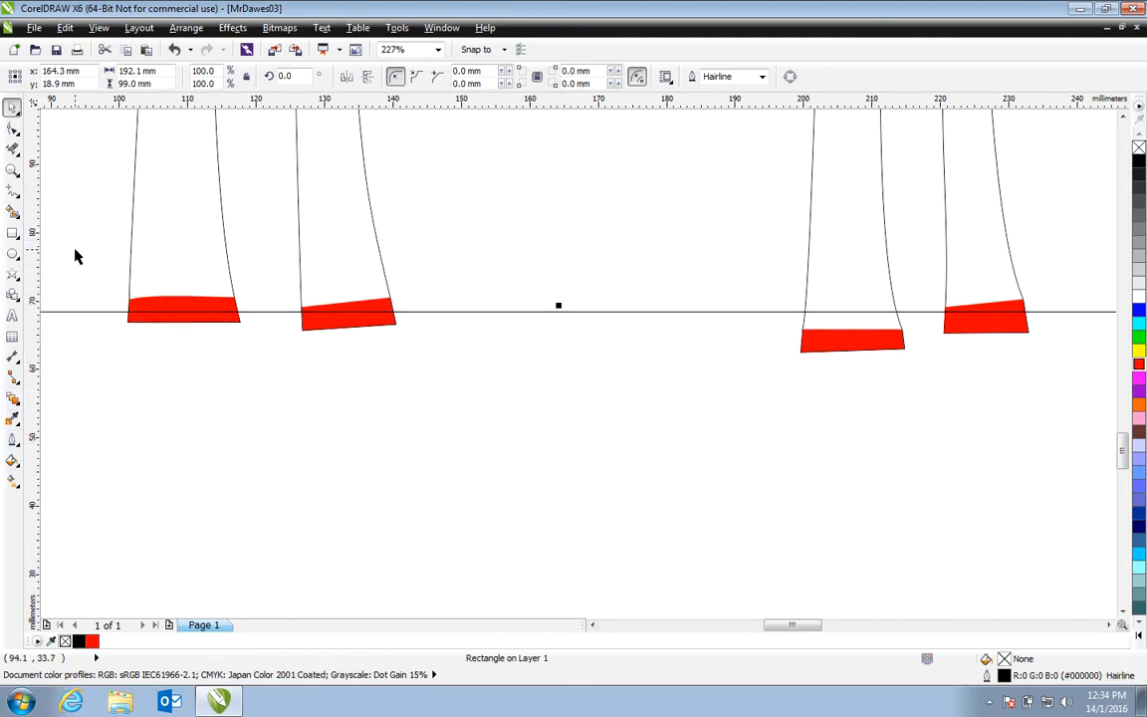
- Use Virtual Segment Delete to remove the red hooves, foot lines and base line segments within the two rear legs
click(13, 149)
click(182, 303)
click(183, 313)
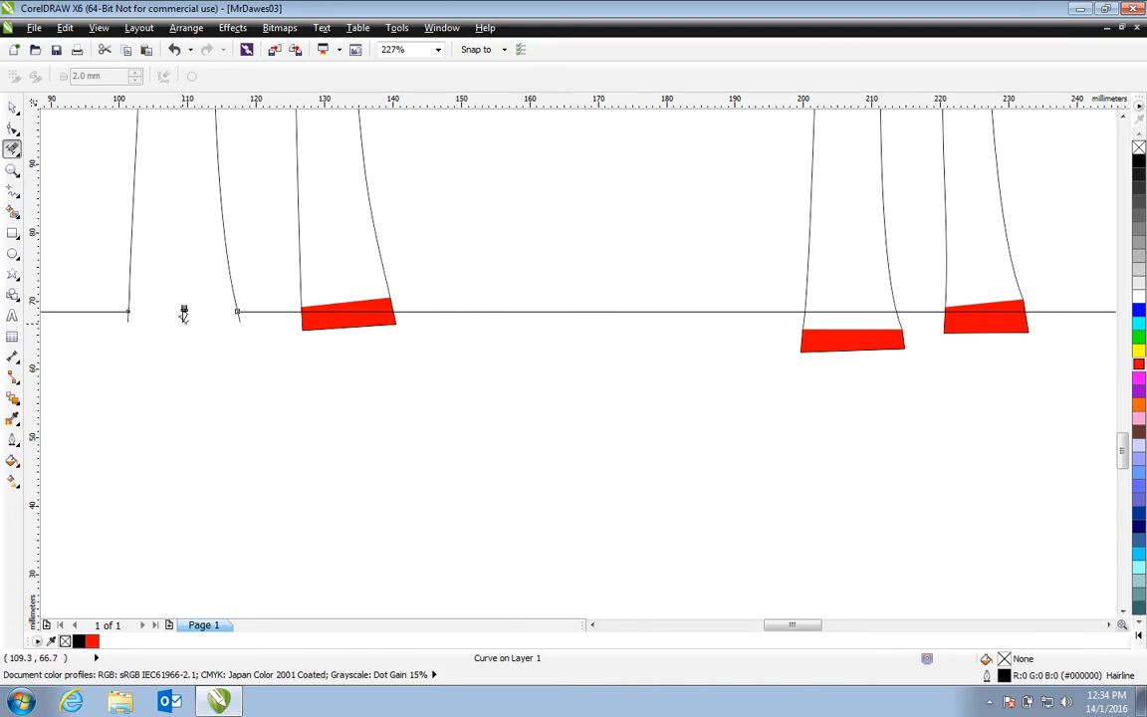
click(238, 314)
click(348, 311)
click(309, 312)
click(346, 319)
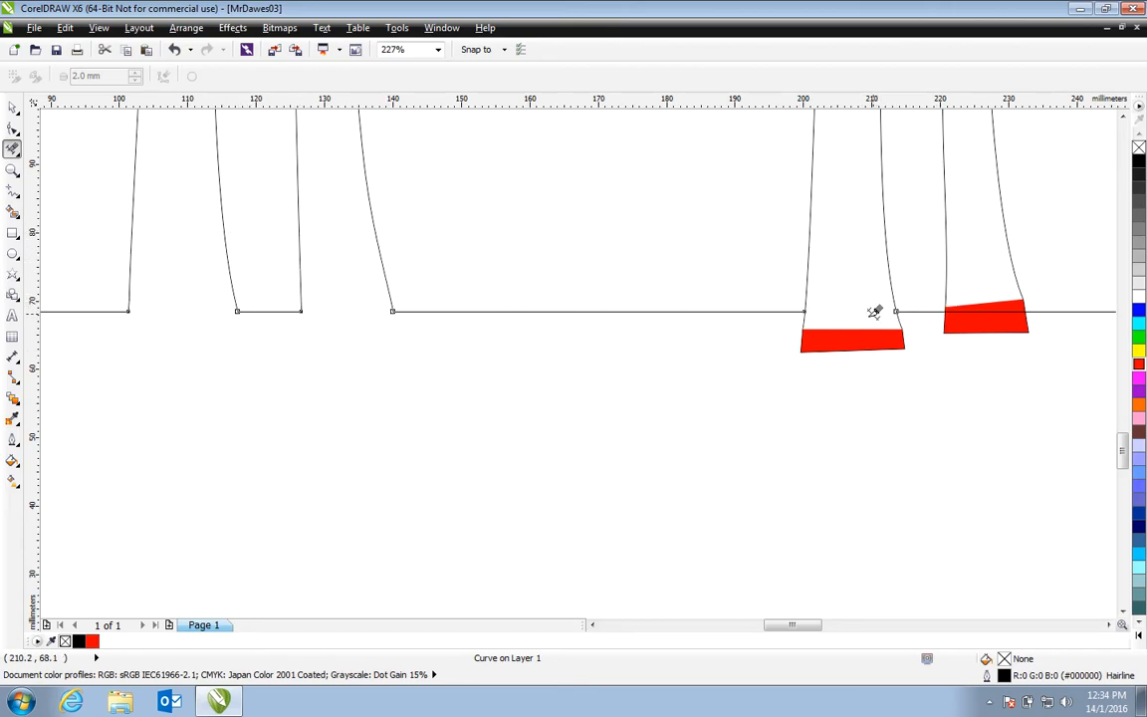
- Remove the red hooves, foot lines and remaining base line segment at the two front legs
click(802, 337)
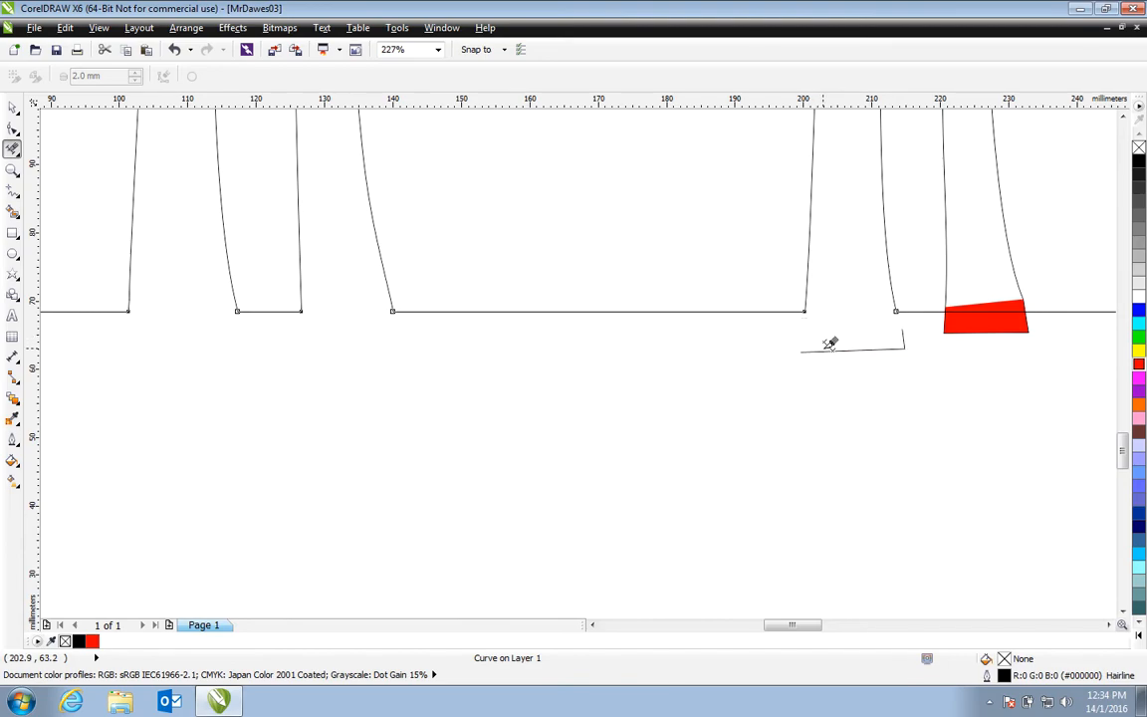
click(904, 344)
click(972, 307)
click(945, 325)
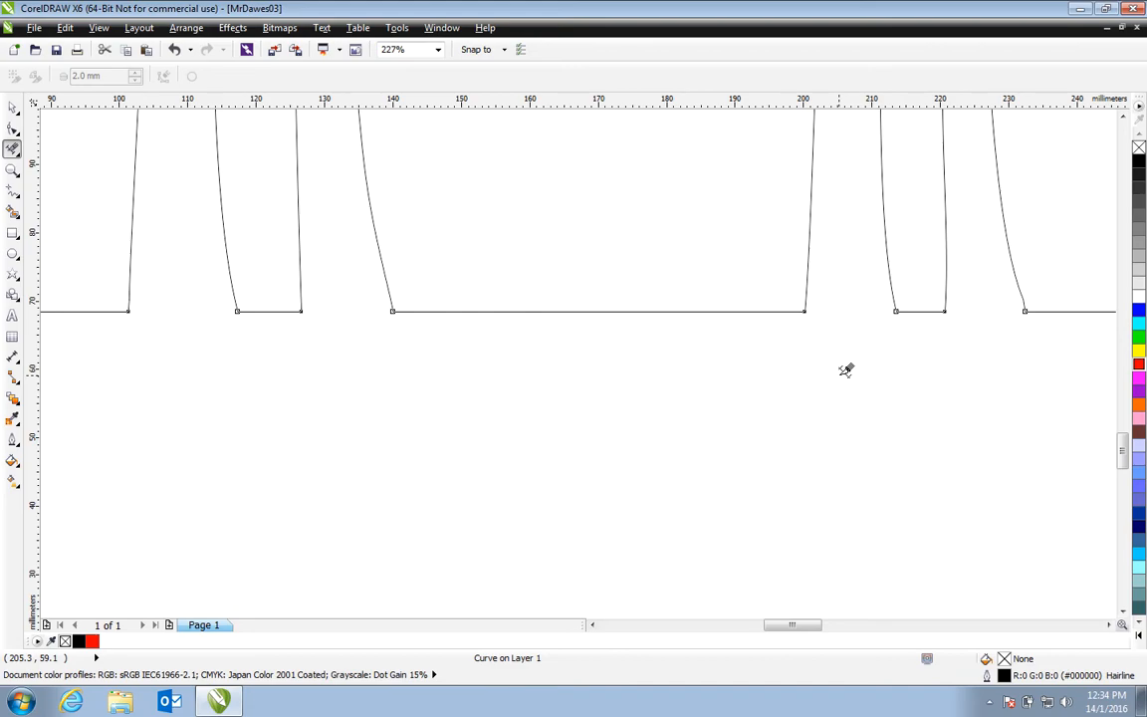
- Select the whole giraffe, including its red details and the rectangular base
key(z)
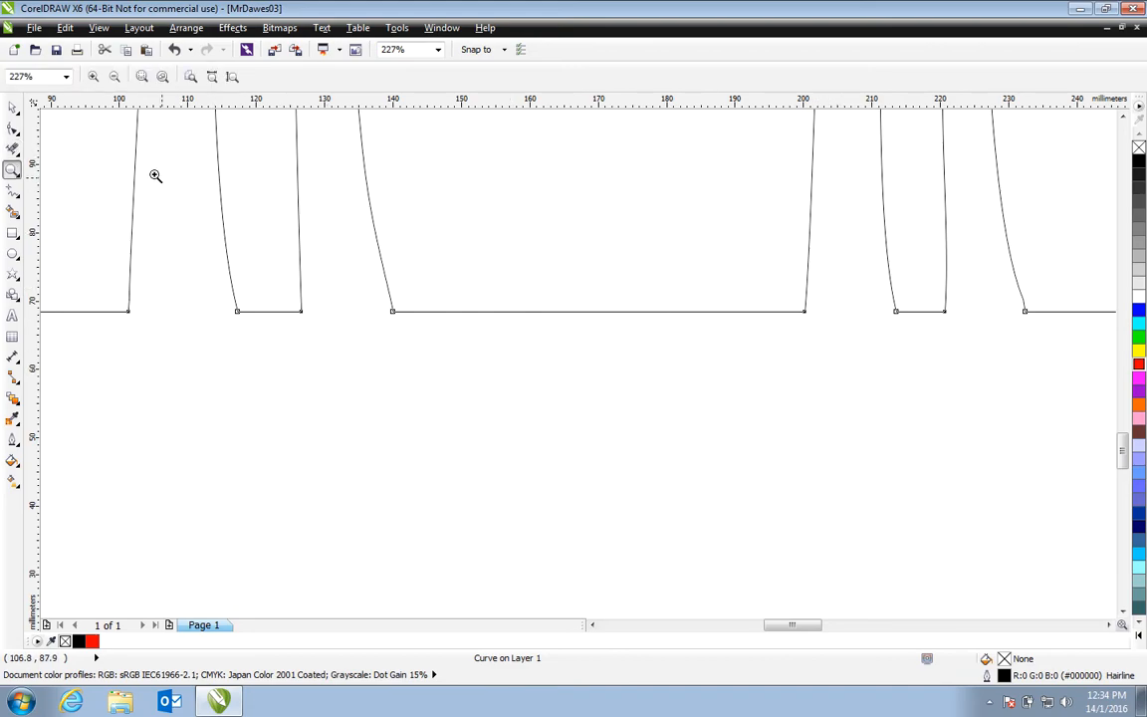
click(165, 78)
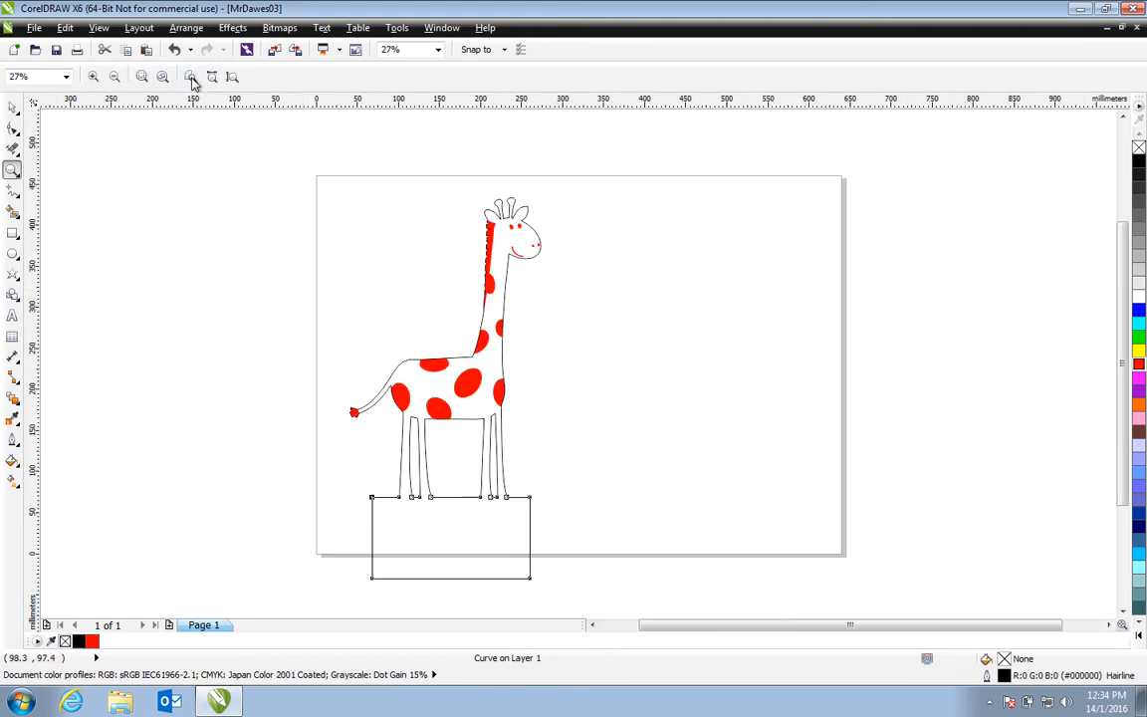
click(13, 106)
click(615, 416)
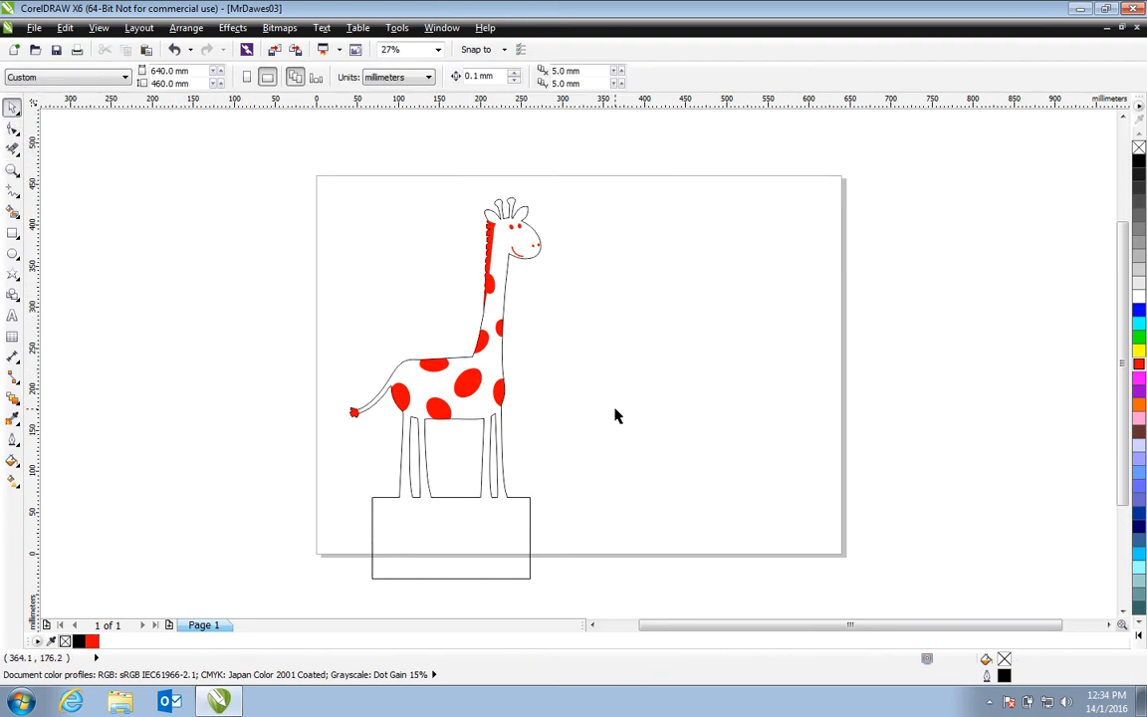
drag(298, 177, 573, 598)
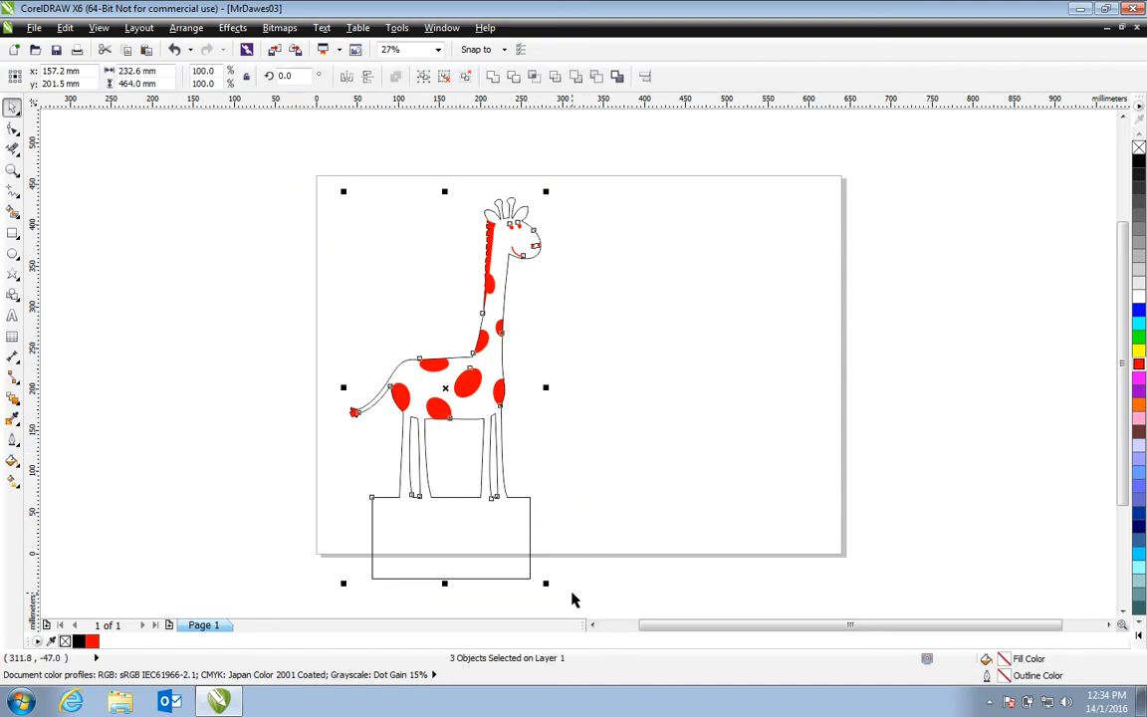
- Try to set the selected giraffe's height to 295 mm without locking proportions, and undo it
double_click(127, 84)
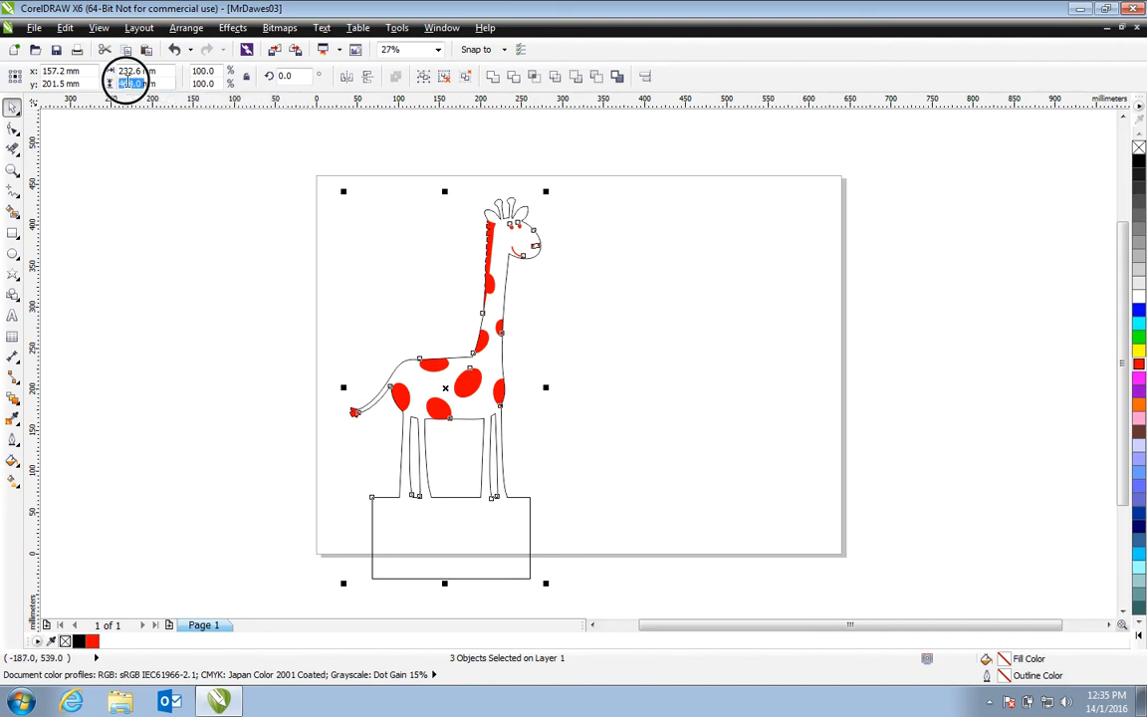
text(295)
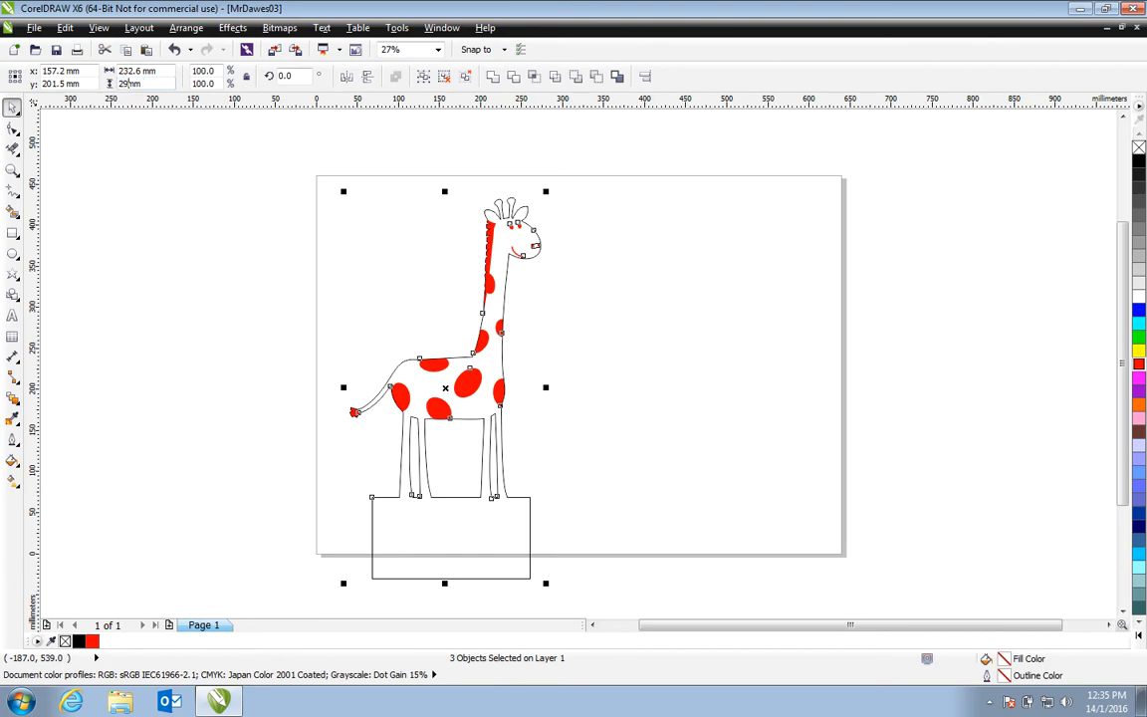
key(Return)
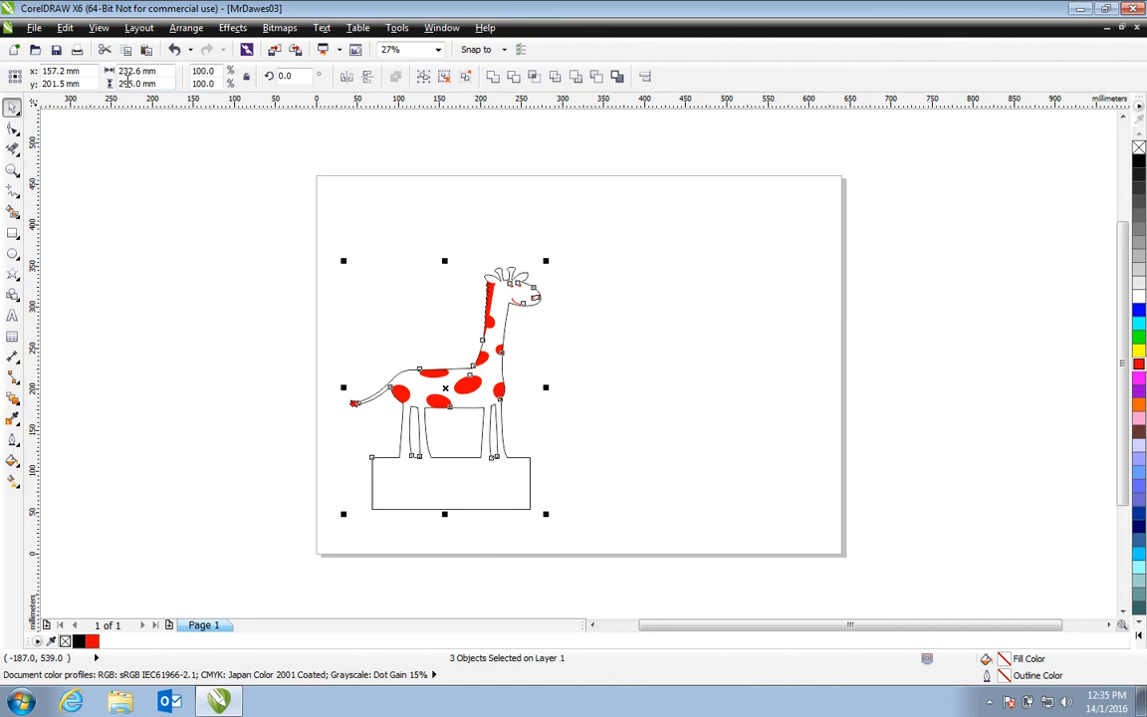
key(ctrl+z)
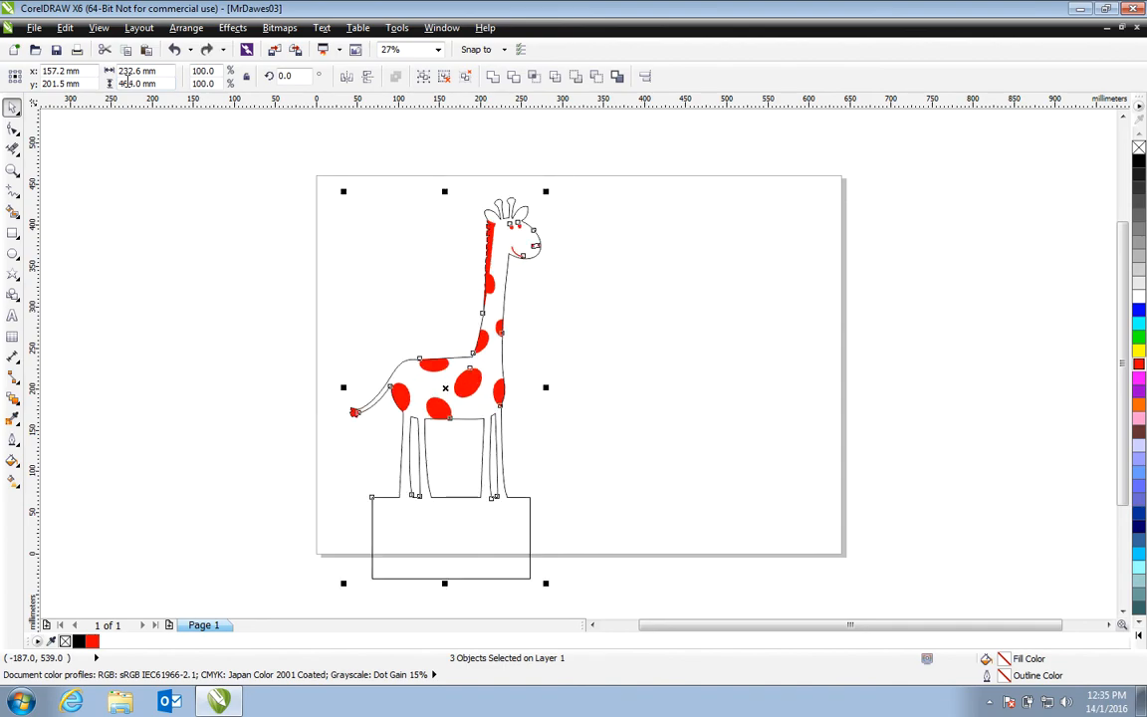
- Lock the width-to-height ratio and set the selected giraffe's height to 295 mm
click(248, 78)
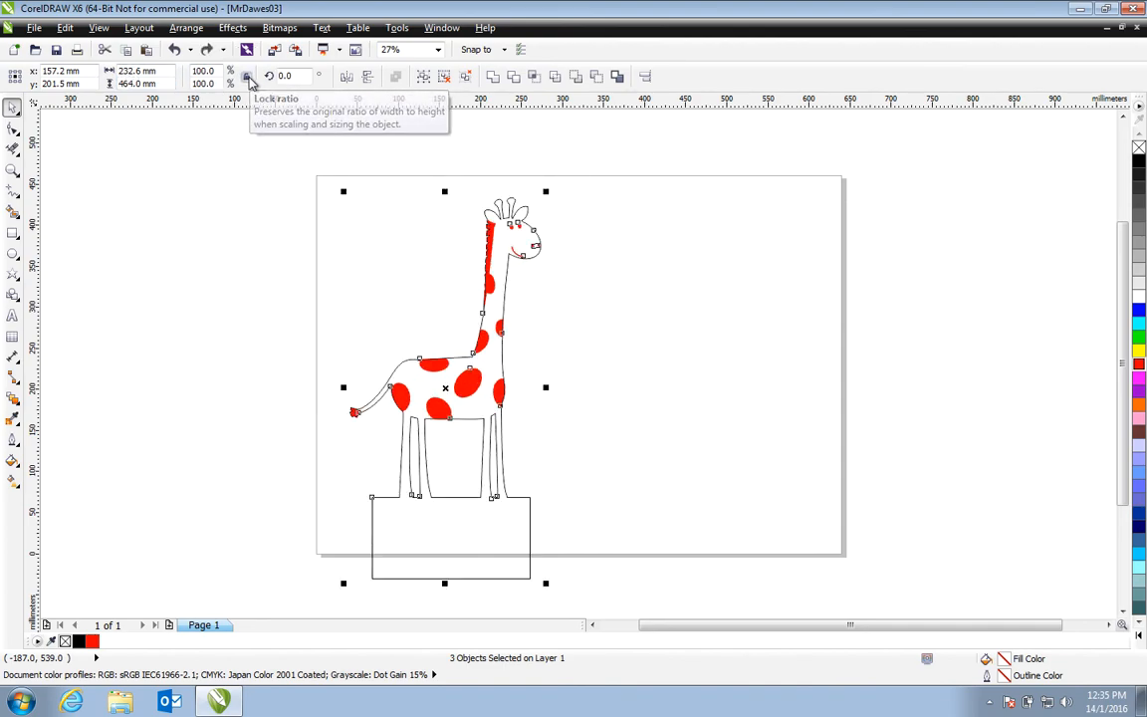
drag(120, 84, 145, 83)
text(290)
key(Return)
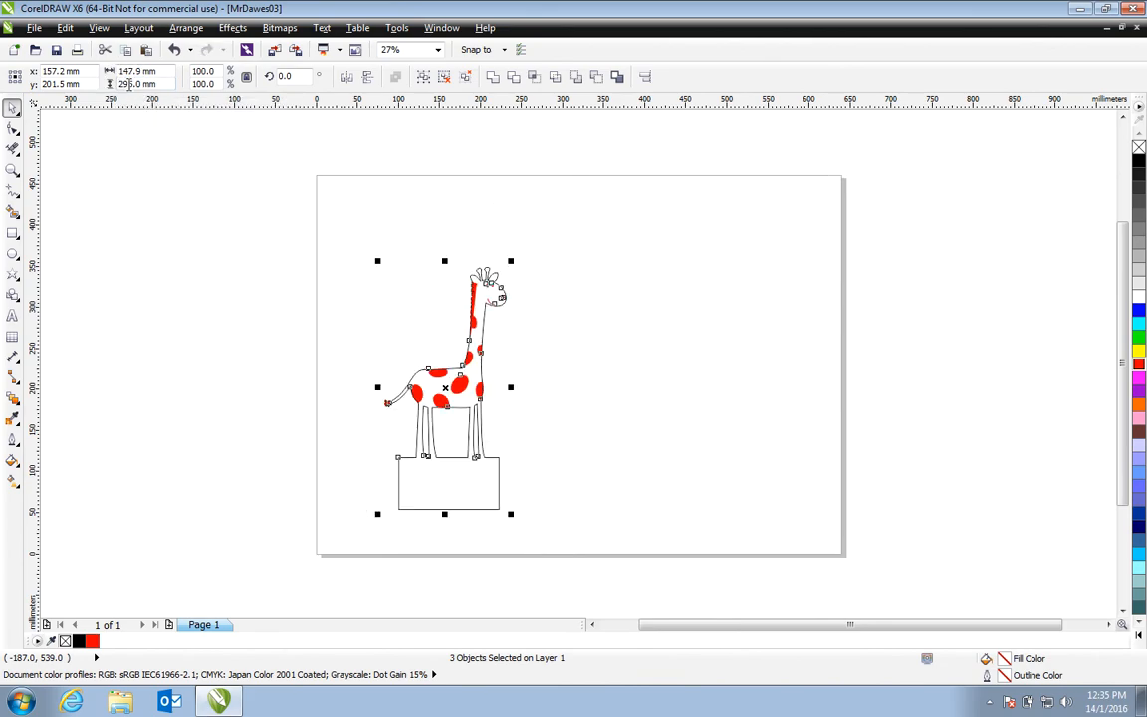